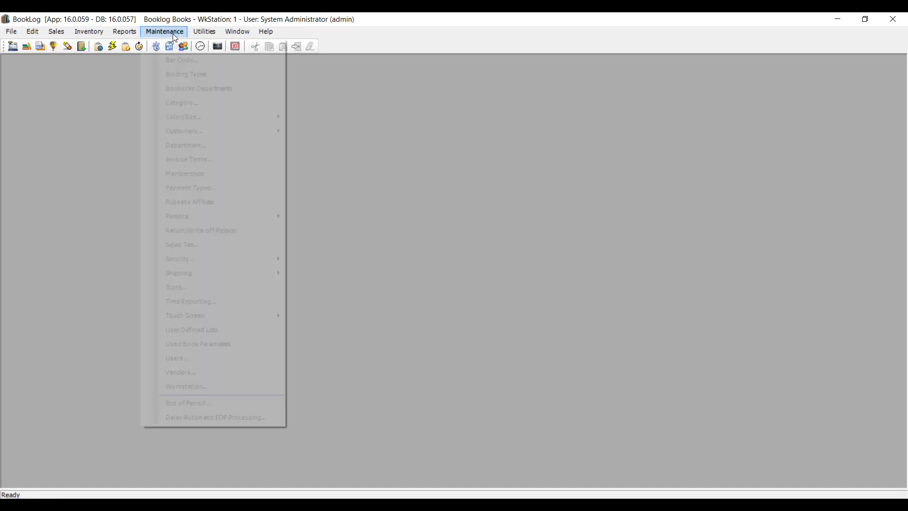
# Open the Square/Clover Import/Export add-in properties and check its access key, tax header field name and format
pyautogui.click(211, 48)
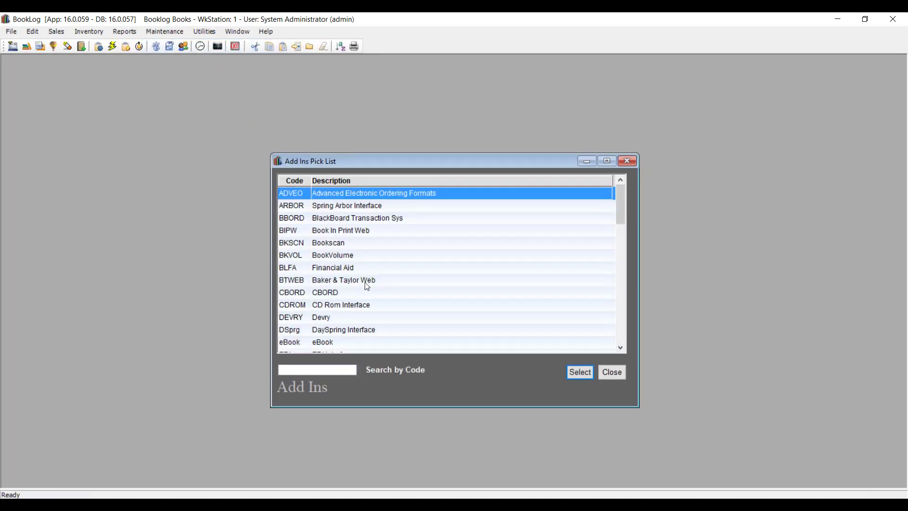
pyautogui.scroll(-8, 365, 284)
pyautogui.scroll(-6, 367, 287)
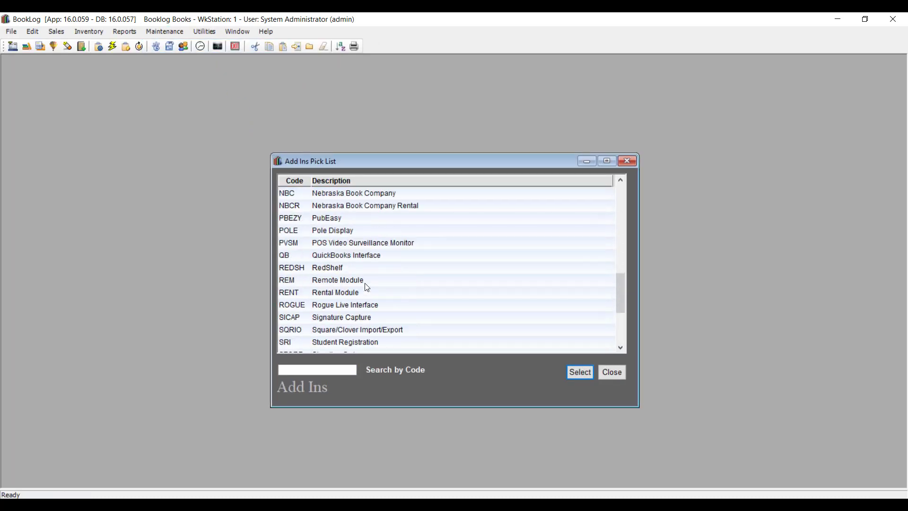
pyautogui.doubleClick(427, 259)
pyautogui.press('Tab')
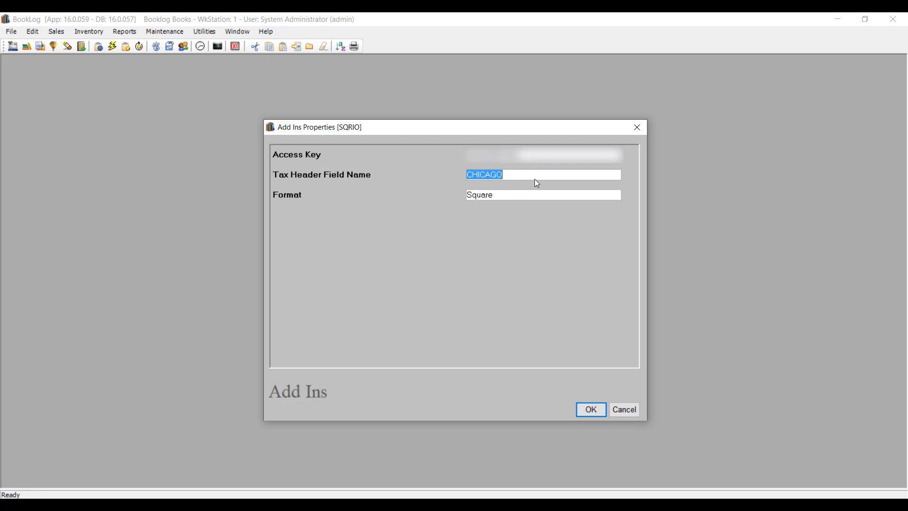
pyautogui.click(533, 195)
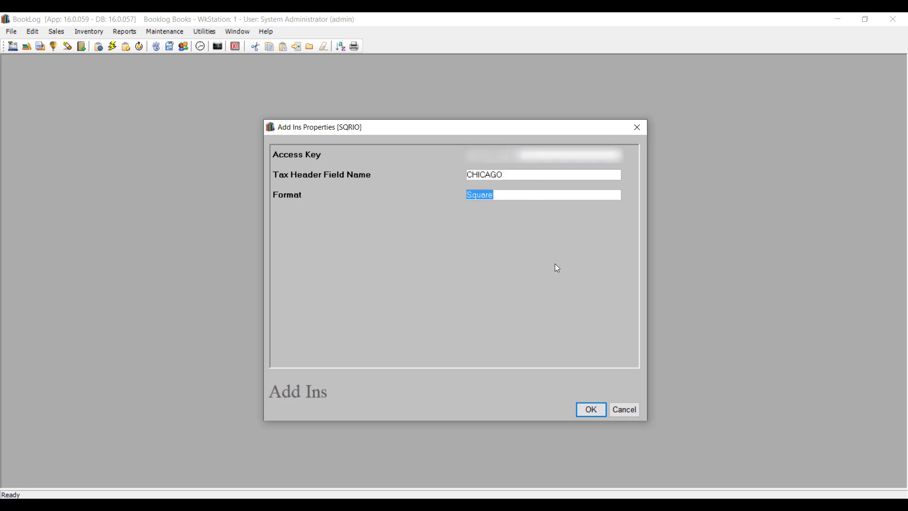
pyautogui.click(591, 411)
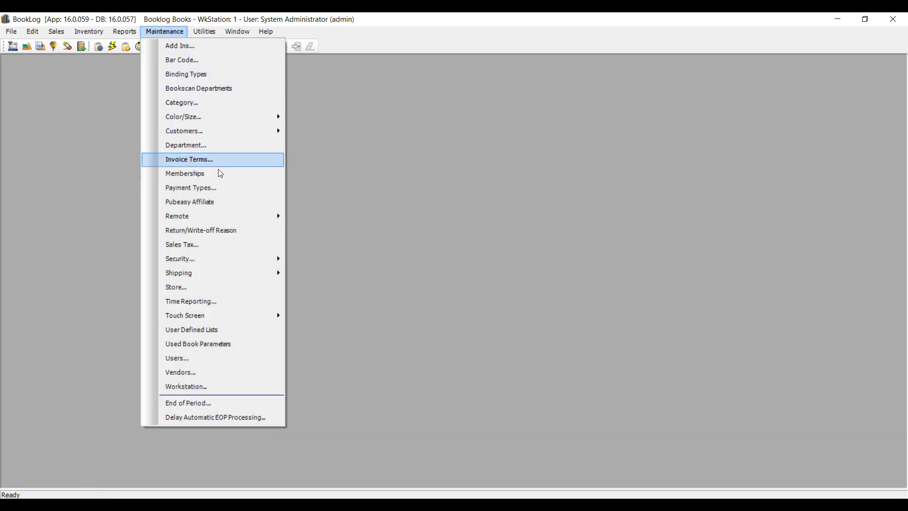
# Create a payment type that mimics CASH, with code SQ and description "Square Credit Card"
pyautogui.click(230, 187)
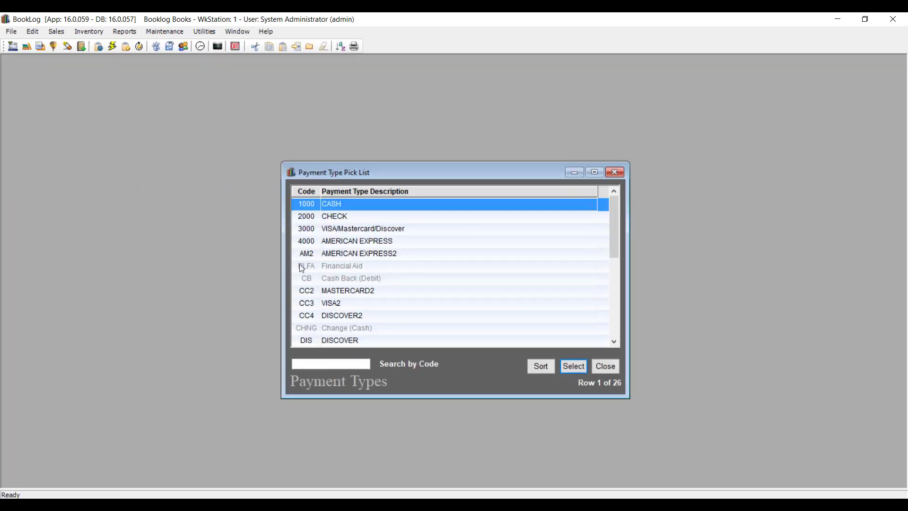
pyautogui.click(299, 48)
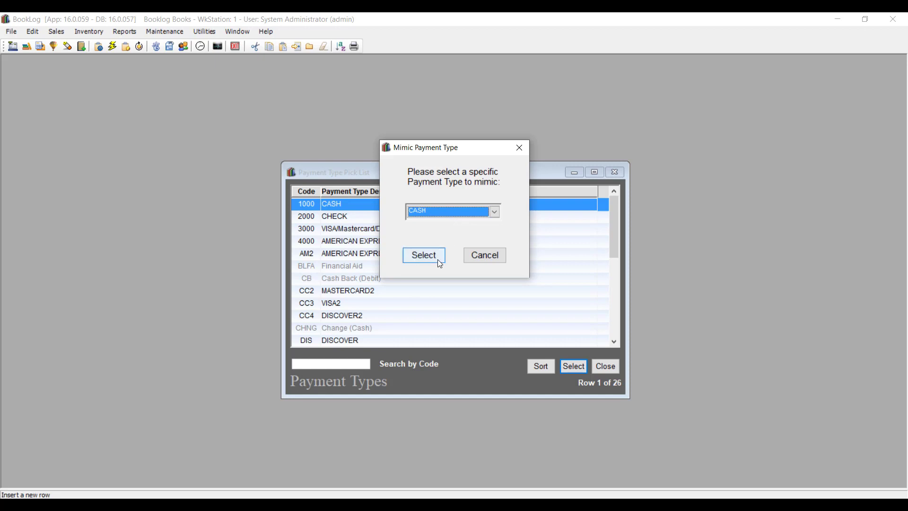
pyautogui.click(423, 255)
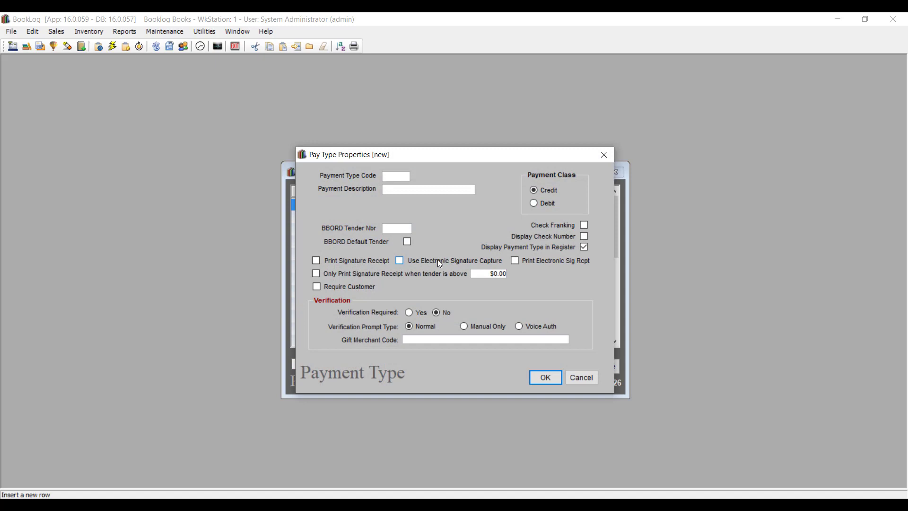
pyautogui.write('SQ')
pyautogui.press('Tab')
pyautogui.write('Square Credit Card')
pyautogui.click(556, 379)
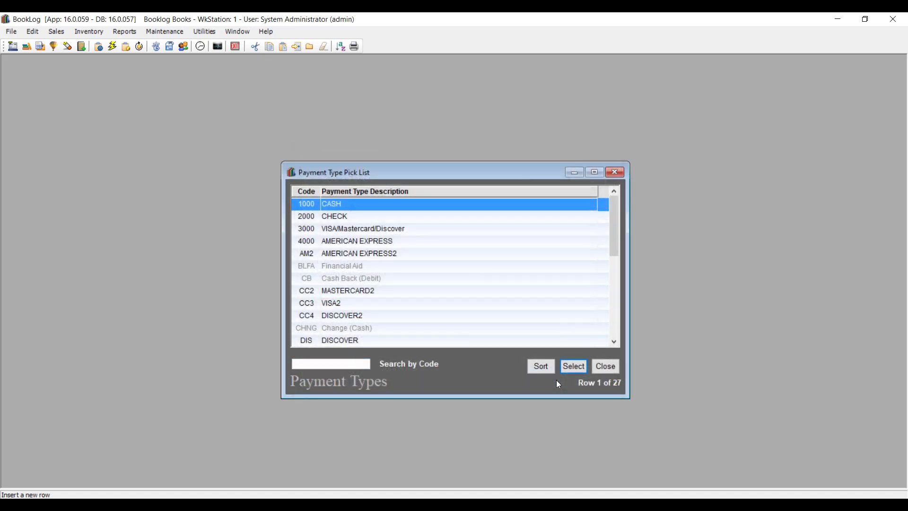
# Move Square Credit Card down to the Change (cash) position in the payment types sort order and save the order
pyautogui.click(547, 371)
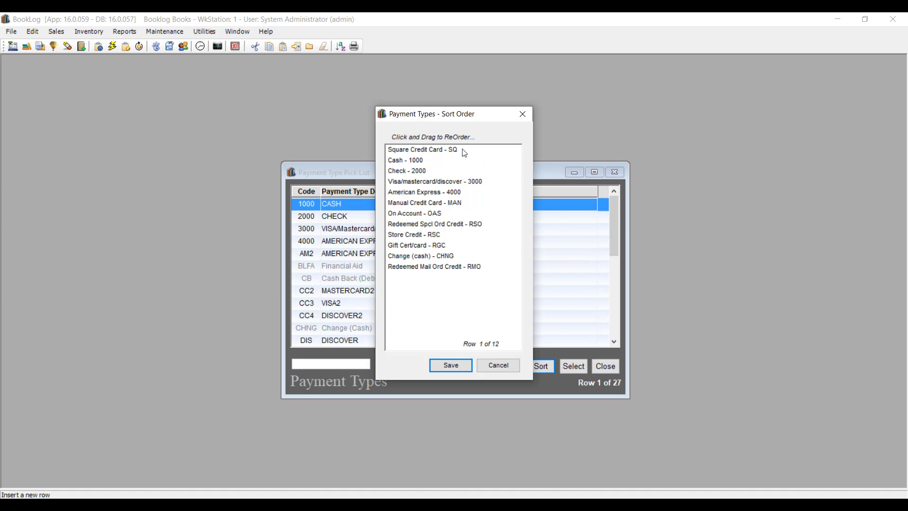
pyautogui.click(476, 150)
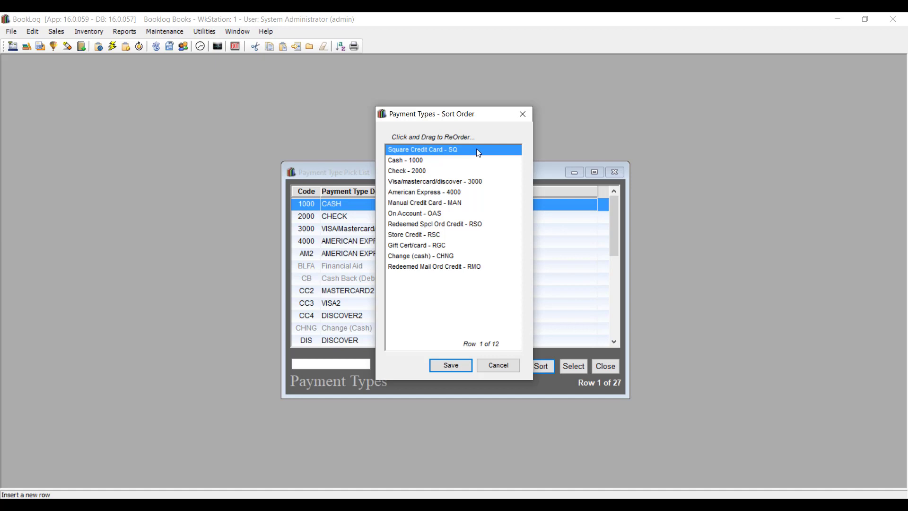
pyautogui.moveTo(475, 149); pyautogui.dragTo(442, 259)
pyautogui.click(460, 365)
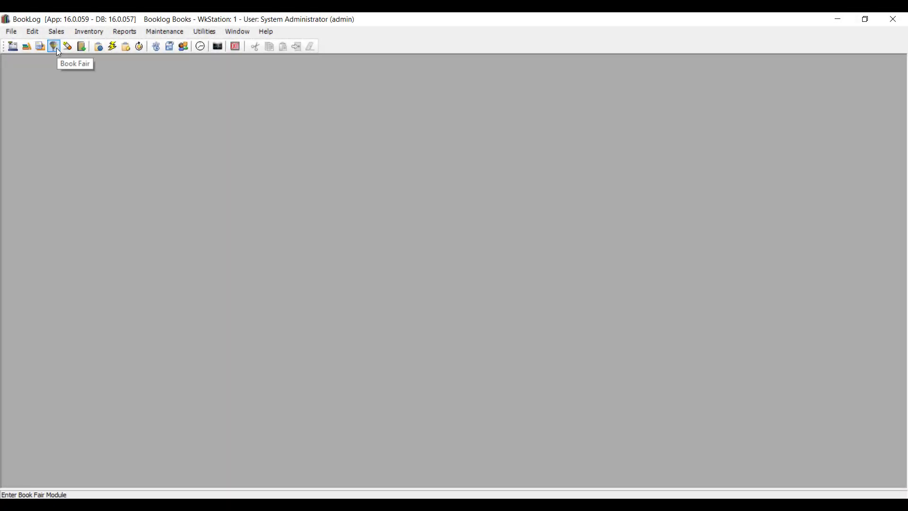
# Create a new book fair with the description "Charles Wright Reading"
pyautogui.click(56, 31)
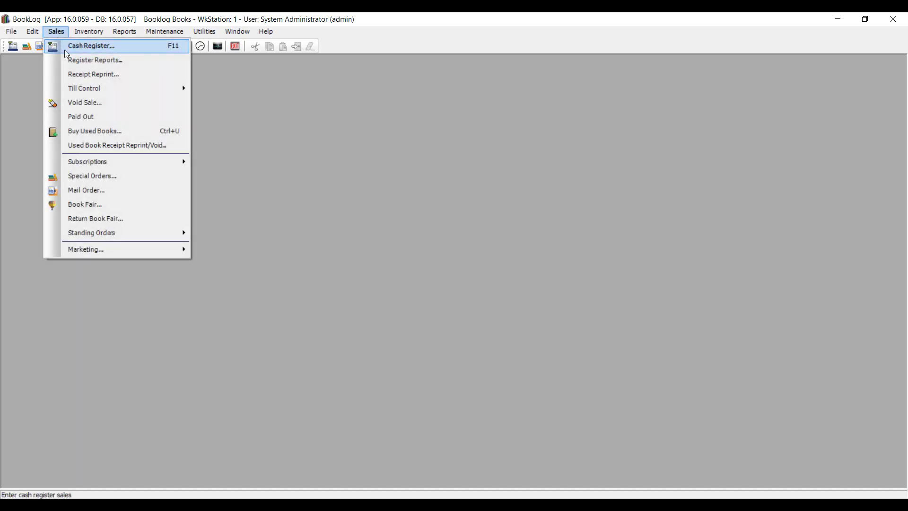
pyautogui.click(114, 204)
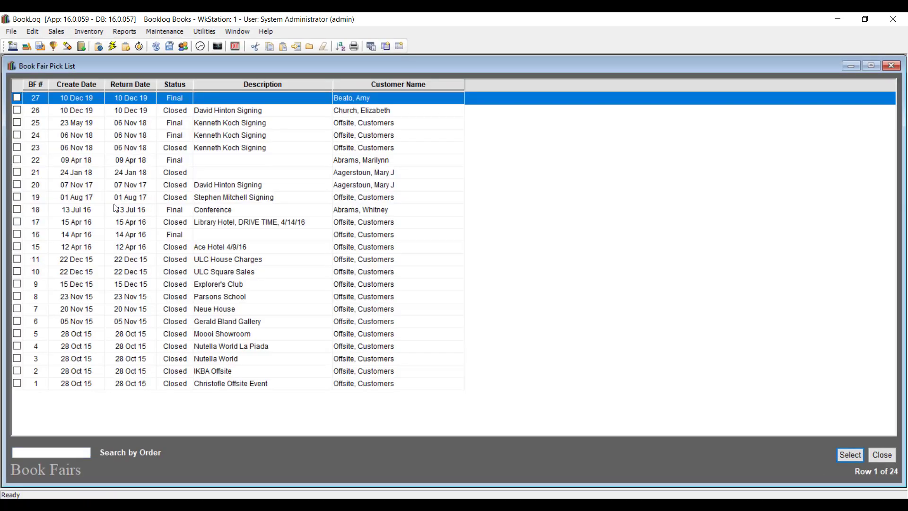
pyautogui.click(298, 52)
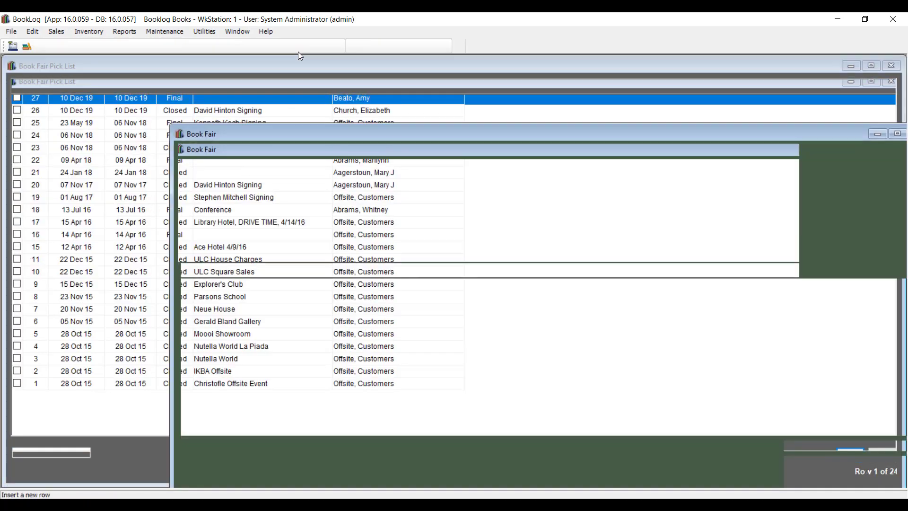
pyautogui.click(230, 99)
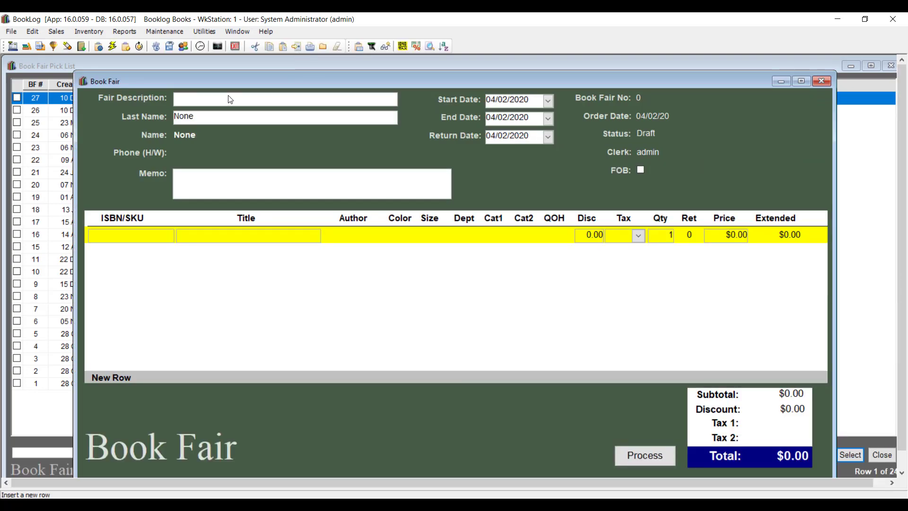
pyautogui.write('Charles Wright Reading')
pyautogui.press('Tab')
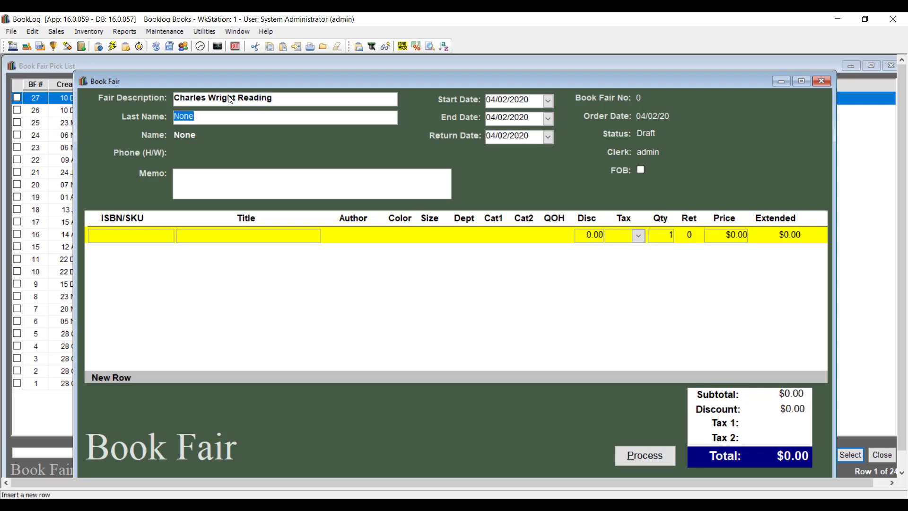
# Look up the customer with "Thursday" and assign Thursday Lit Night to the book fair
pyautogui.write('Thursday')
pyautogui.press('Tab')
pyautogui.doubleClick(90, 192)
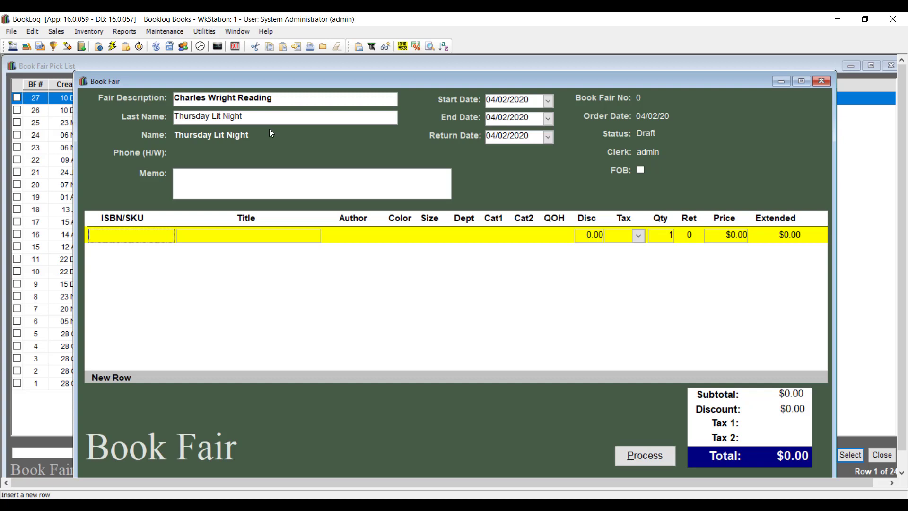
# Set the book fair's start date and end date to 04/09/2020
pyautogui.click(549, 101)
pyautogui.click(572, 150)
pyautogui.click(547, 119)
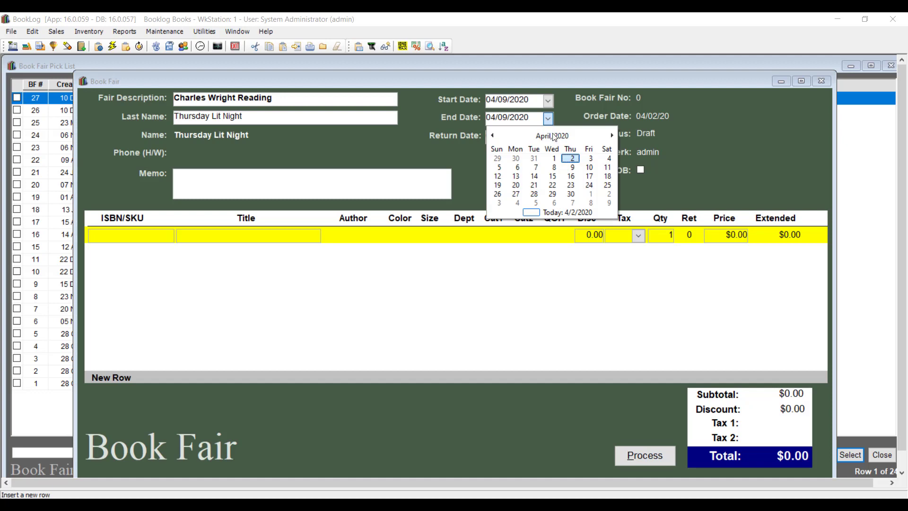
pyautogui.click(570, 168)
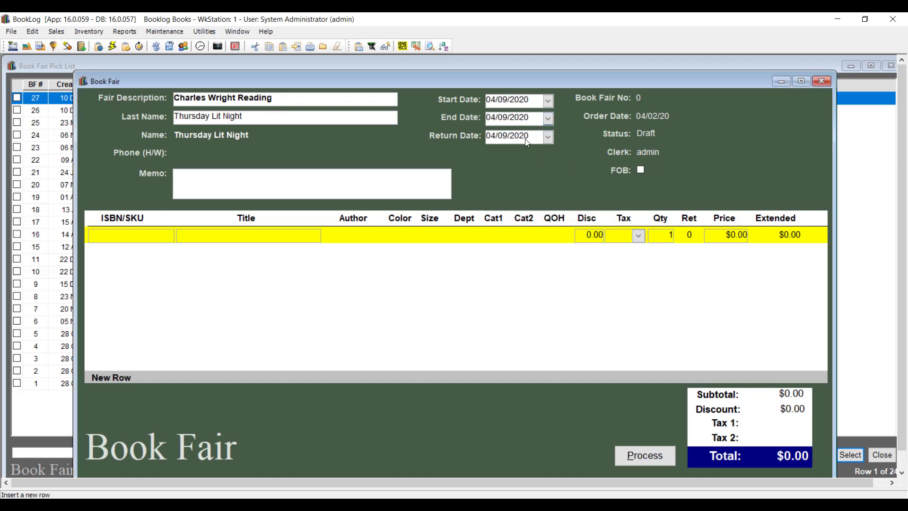
# Search the inventory for "wright" and add APPALACHIA to the book fair with a quantity of 30
pyautogui.click(185, 244)
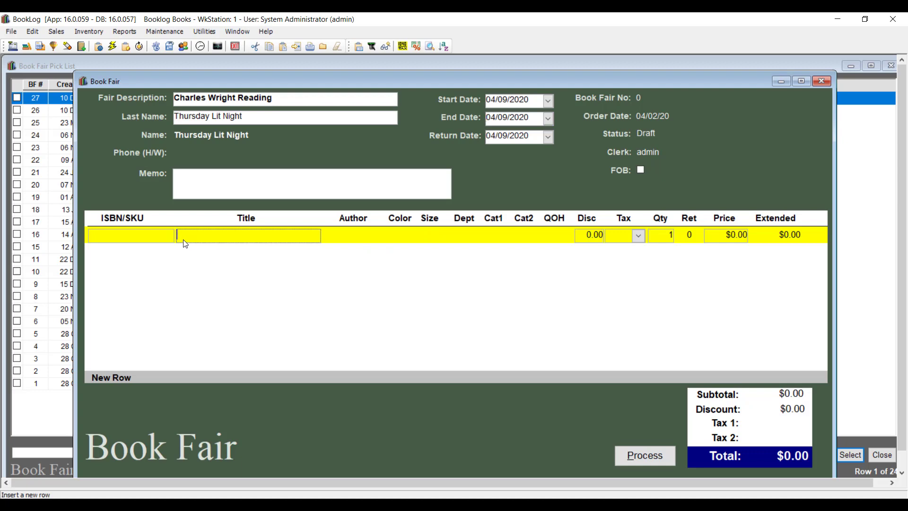
pyautogui.press('Return')
pyautogui.click(65, 124)
pyautogui.write('wright')
pyautogui.press('Return')
pyautogui.press('Return')
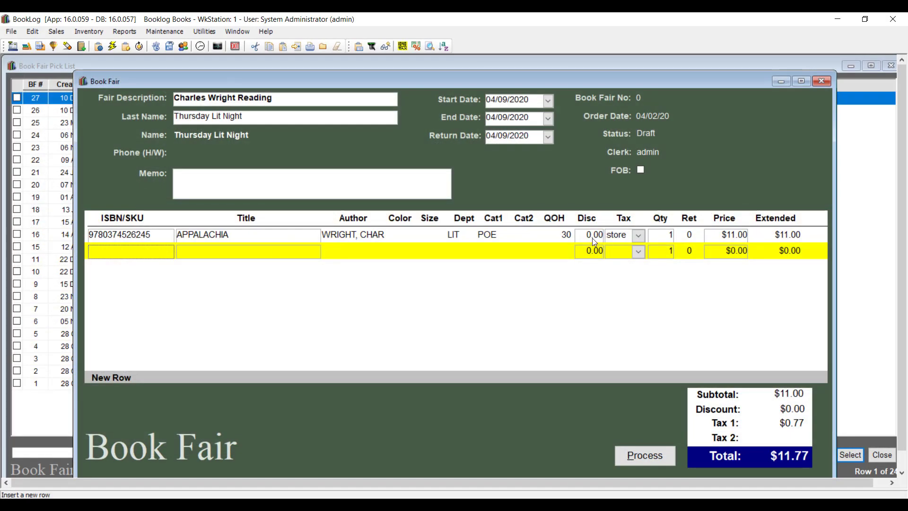
pyautogui.click(658, 236)
pyautogui.write('30')
# Look up the title "Buffalo" and add BUFFALO YOGA: POEMS to the book fair with a quantity of 30
pyautogui.click(206, 252)
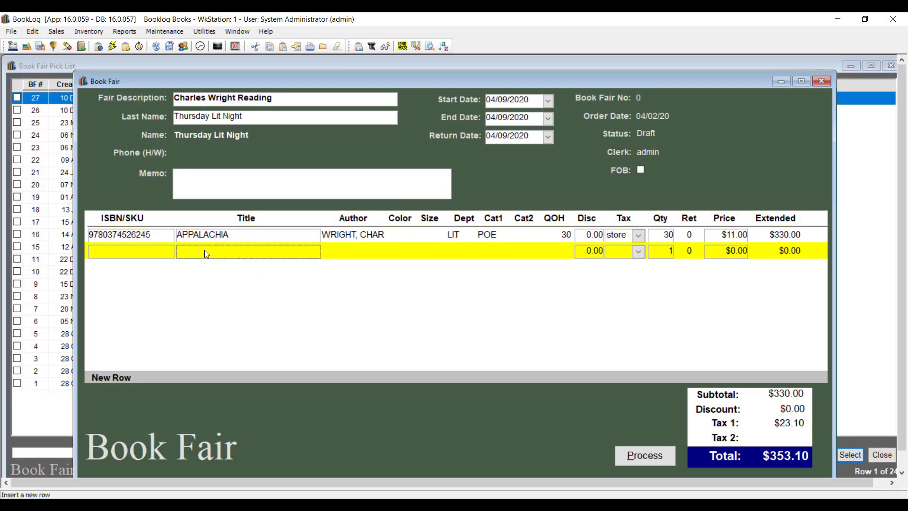
pyautogui.write('Buffalo')
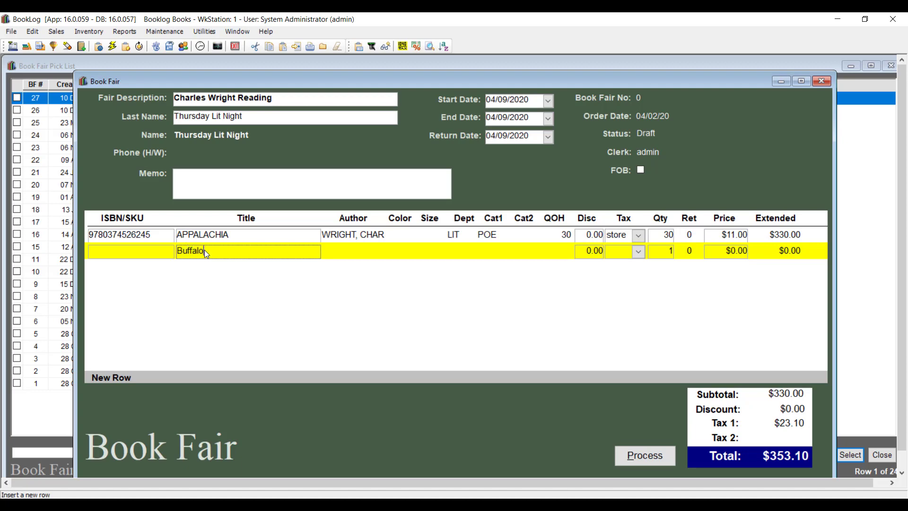
pyautogui.press('Return')
pyautogui.doubleClick(152, 204)
pyautogui.click(670, 256)
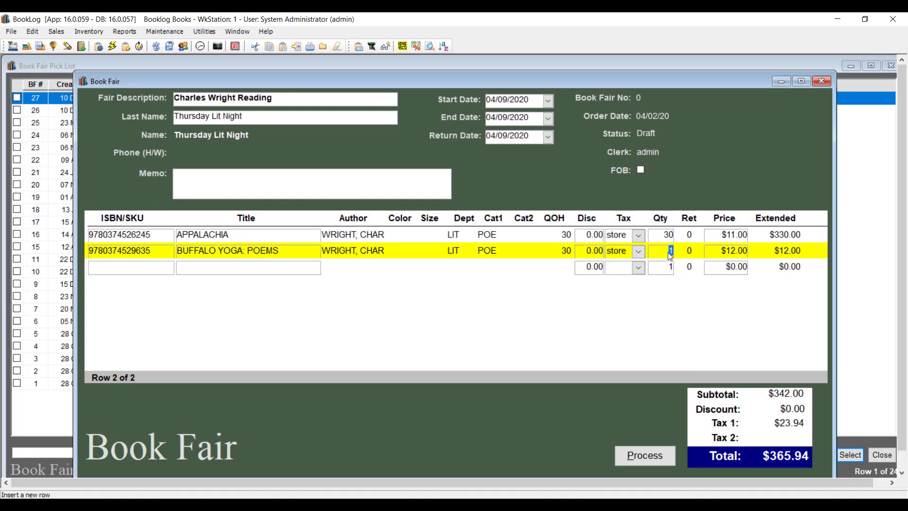
pyautogui.write('30')
pyautogui.click(289, 273)
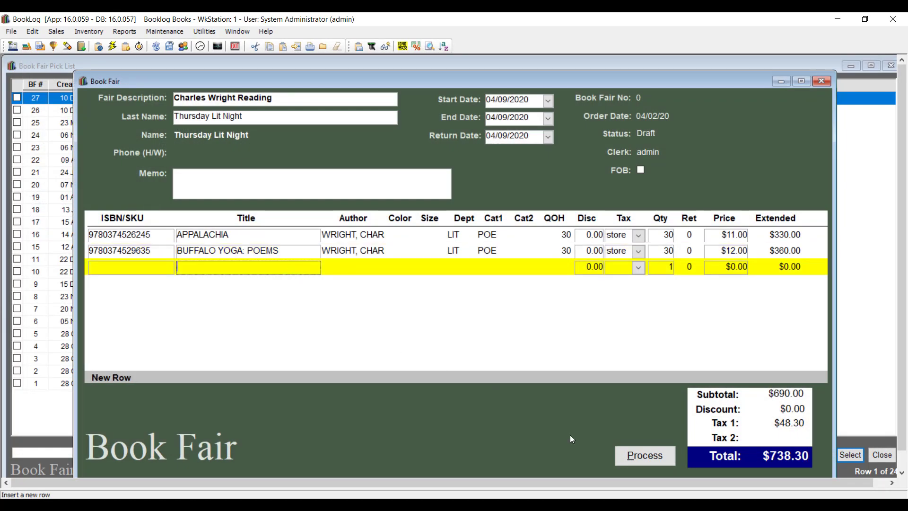
# Process the book fair, sorting its items by title and posting it to inventory
pyautogui.click(675, 452)
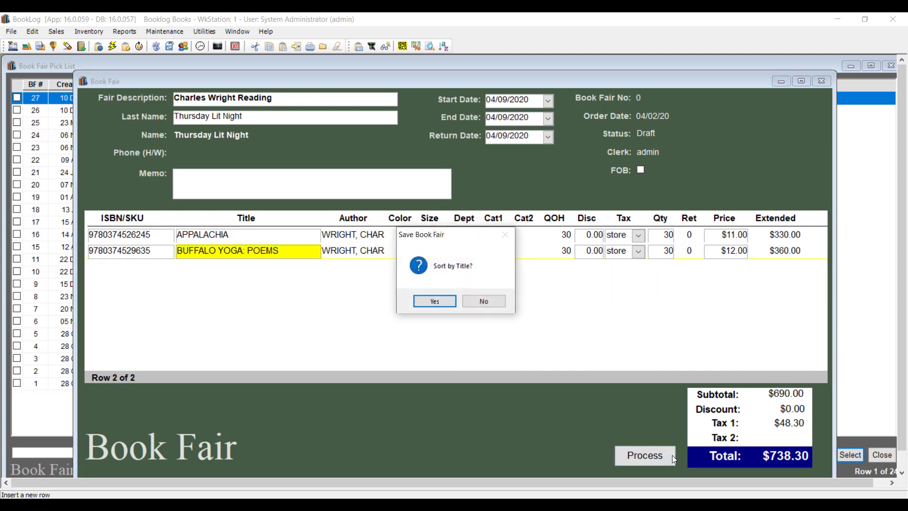
pyautogui.click(447, 304)
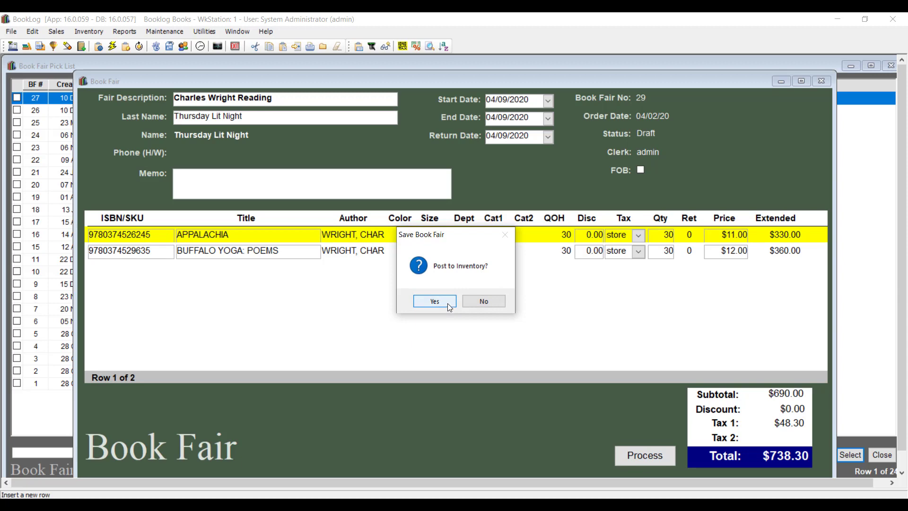
pyautogui.click(447, 302)
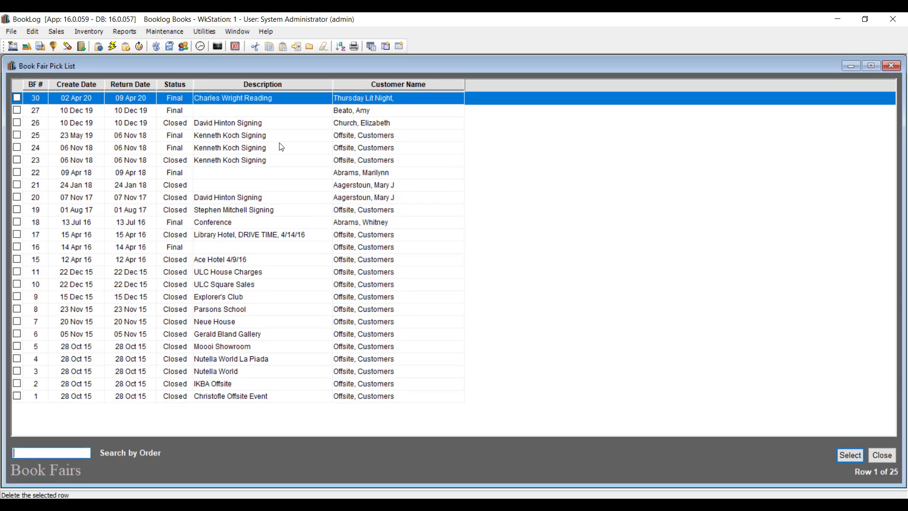
# Configure the Square item listing export for the Charles Wright Reading fair with location Booklog and Bookfair QTY sent as Square Item QTY
pyautogui.doubleClick(275, 105)
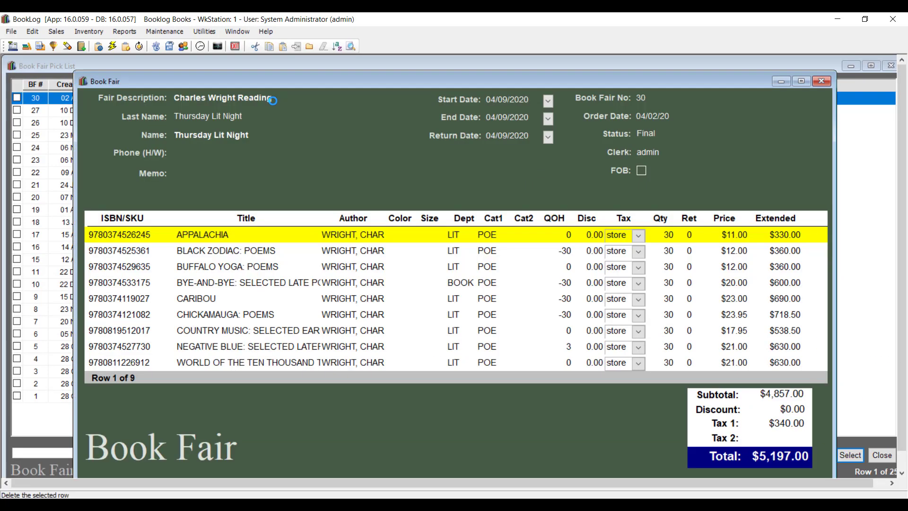
pyautogui.click(32, 31)
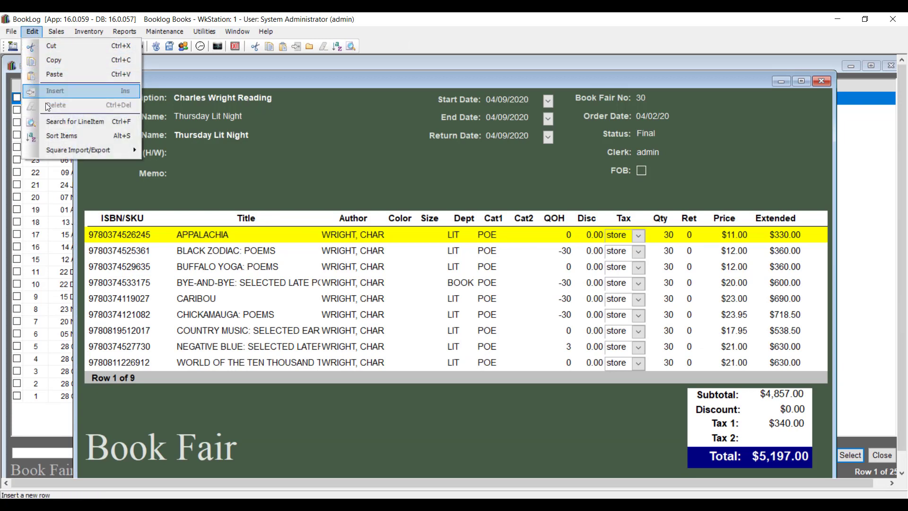
pyautogui.moveTo(134, 153)
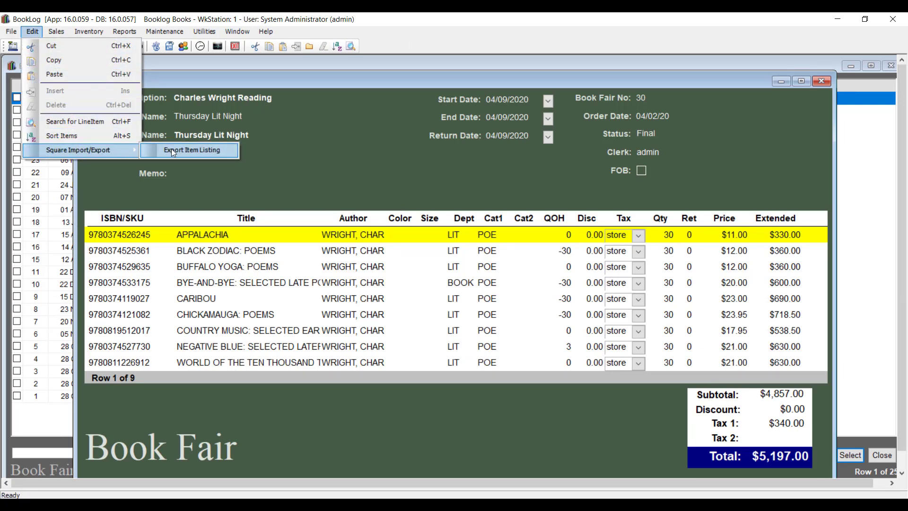
pyautogui.click(225, 151)
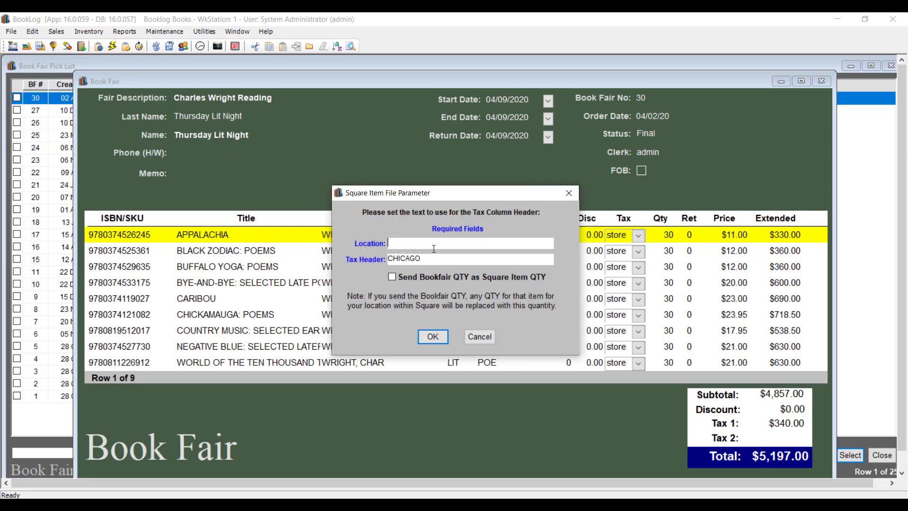
pyautogui.write('Booklog')
pyautogui.click(392, 278)
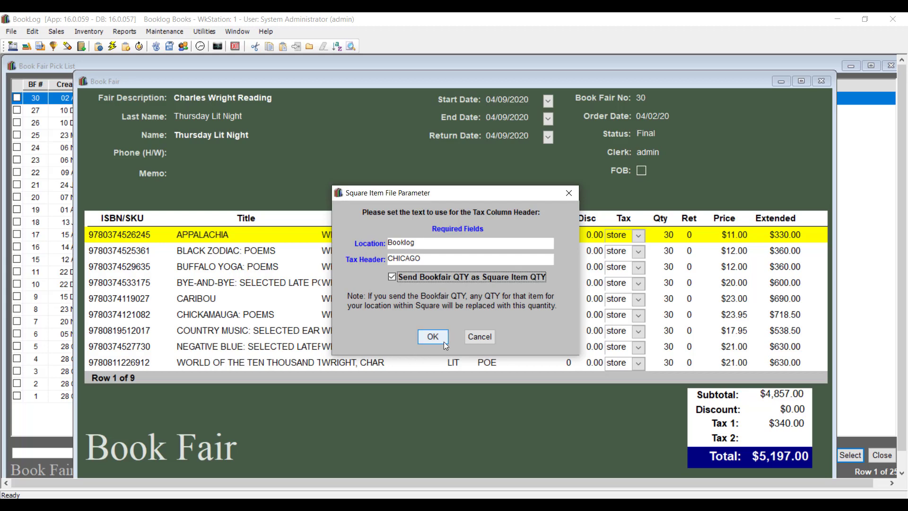
pyautogui.click(432, 337)
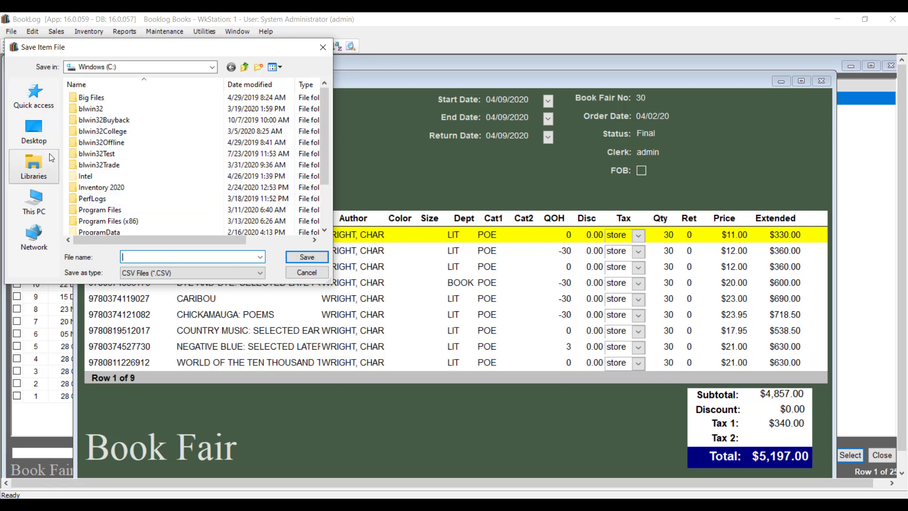
pyautogui.click(34, 131)
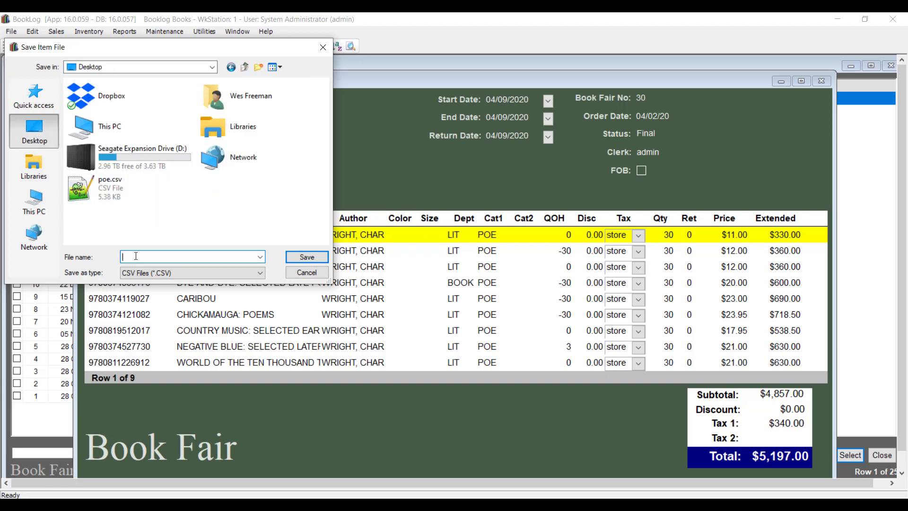
pyautogui.write('Charles Wright Sale')
pyautogui.click(307, 256)
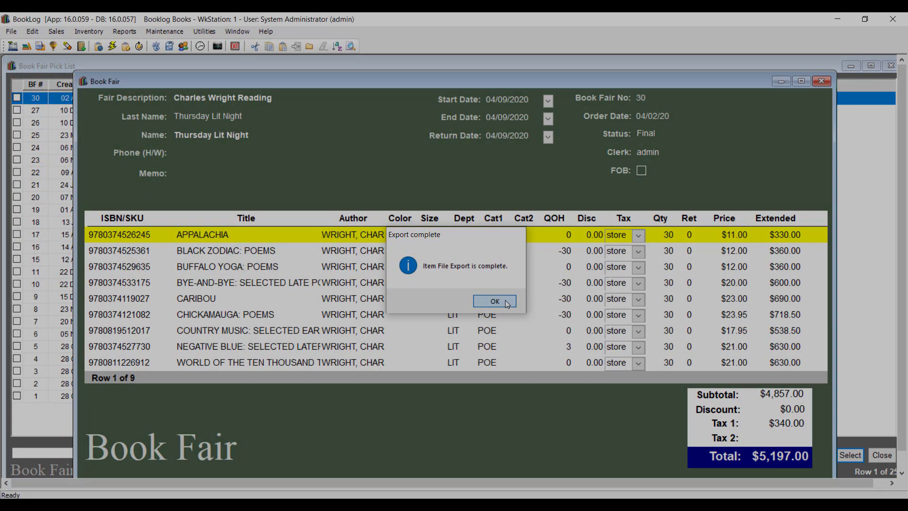
pyautogui.click(495, 301)
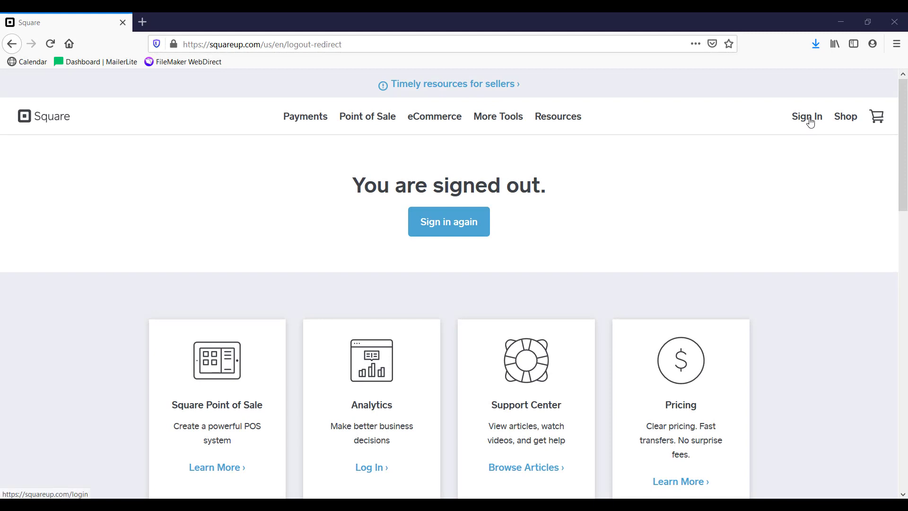
# Switch to the Square website in the browser, sign in with the prefilled credentials and open the item library
pyautogui.click(807, 117)
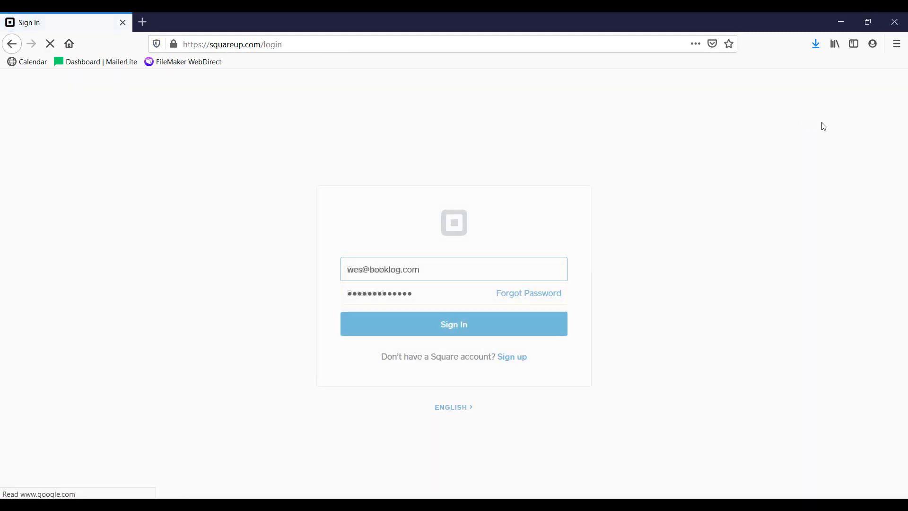
pyautogui.click(494, 326)
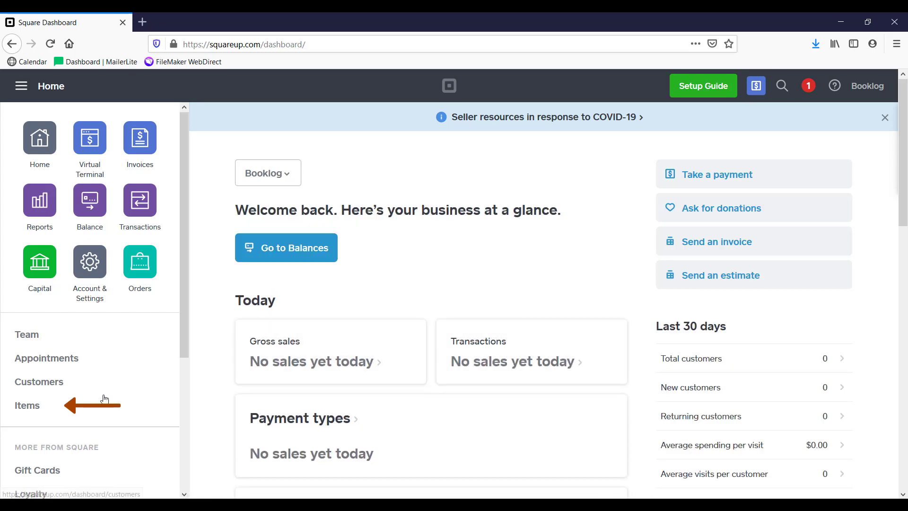
pyautogui.click(23, 416)
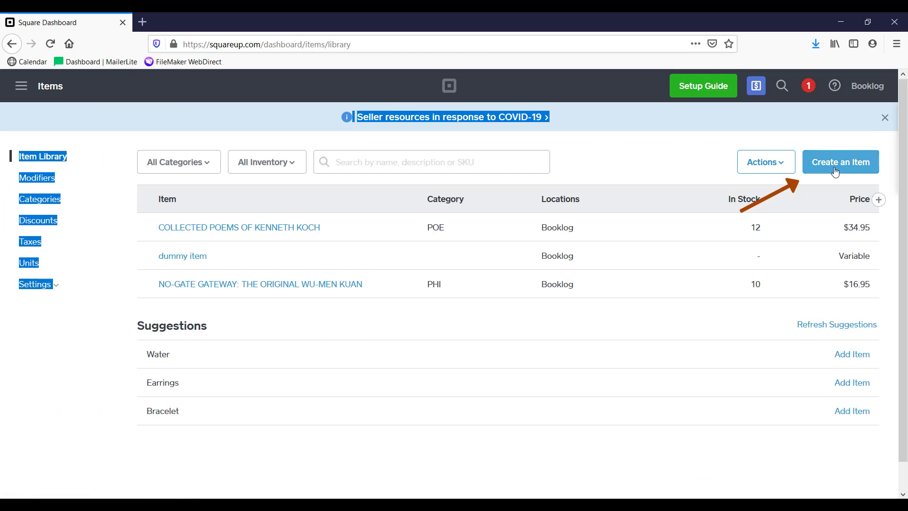
# Create and save a new Square item named "dummy item 4-2-20"
pyautogui.click(836, 172)
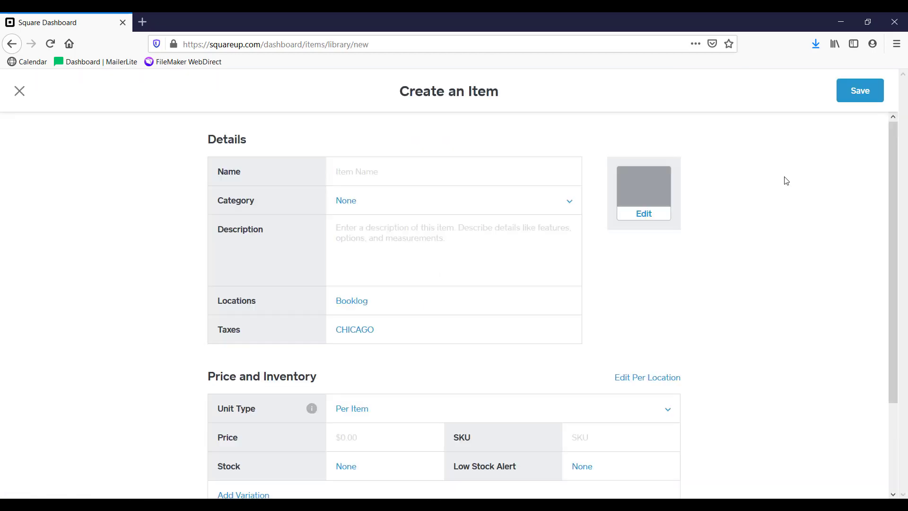
pyautogui.click(396, 182)
pyautogui.write('dummy item 4-2-20')
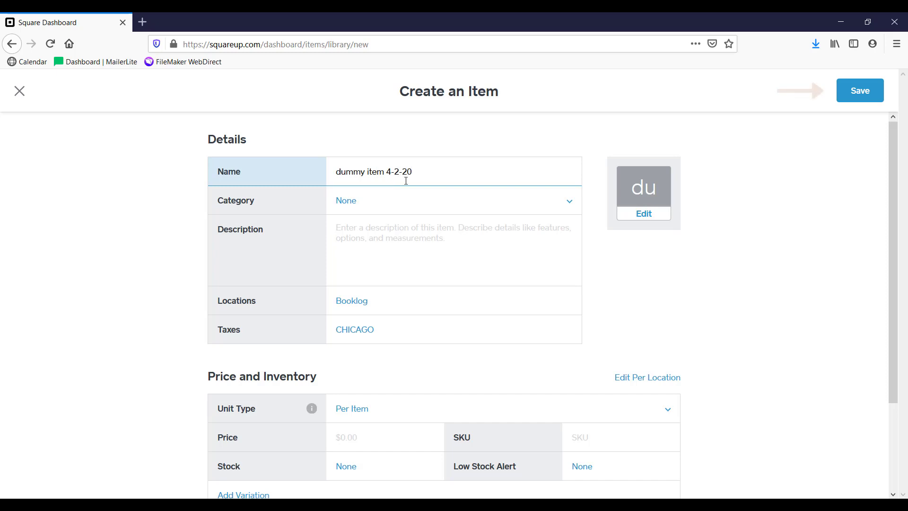
pyautogui.click(850, 92)
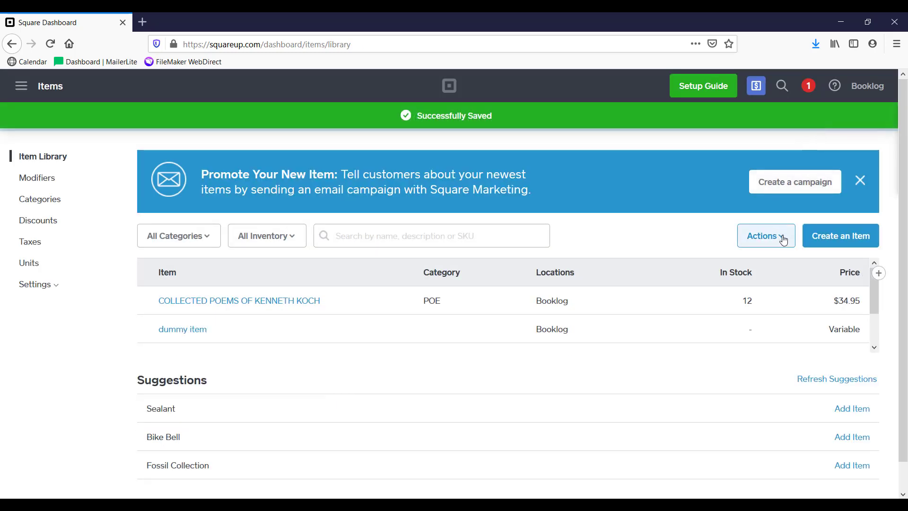
# Start a library import with the Replace Item Library import type
pyautogui.click(782, 235)
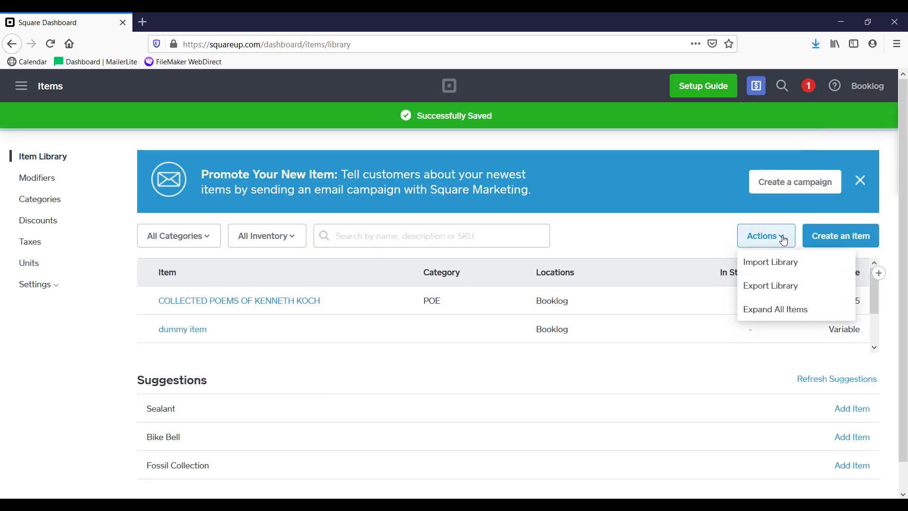
pyautogui.click(781, 264)
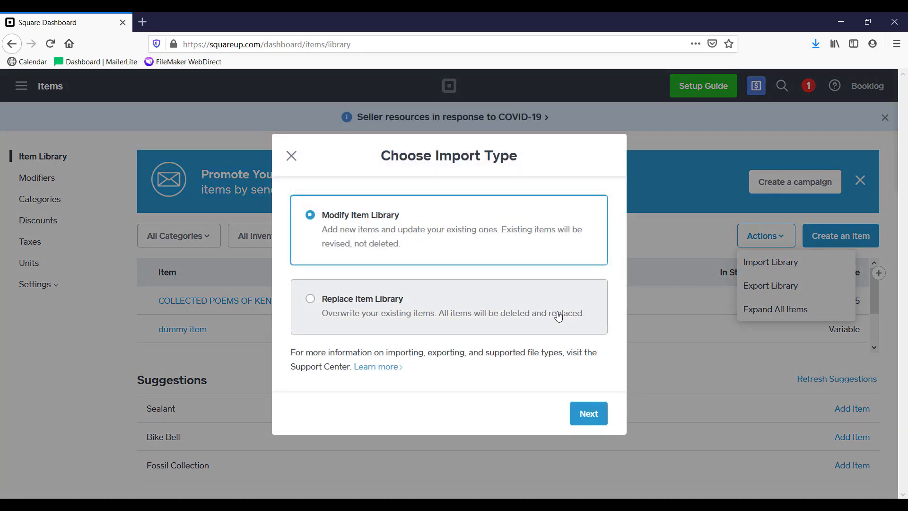
pyautogui.click(527, 314)
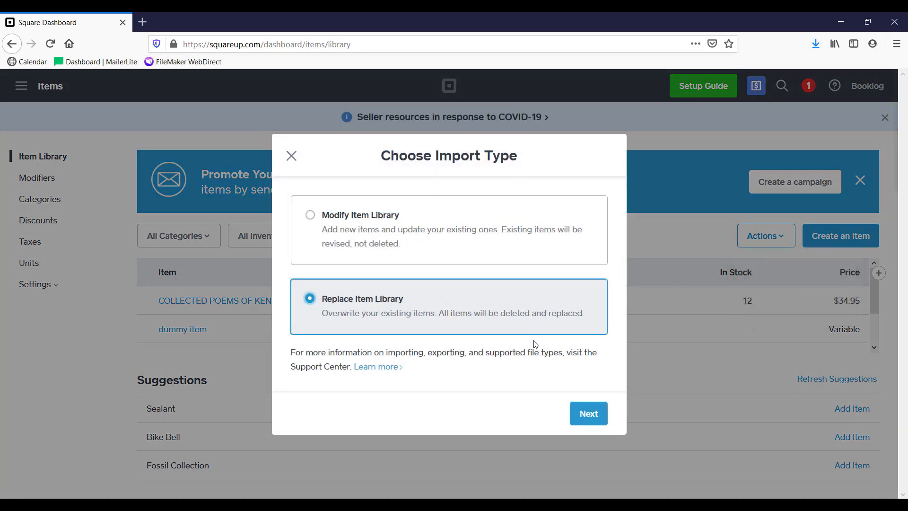
pyautogui.click(576, 416)
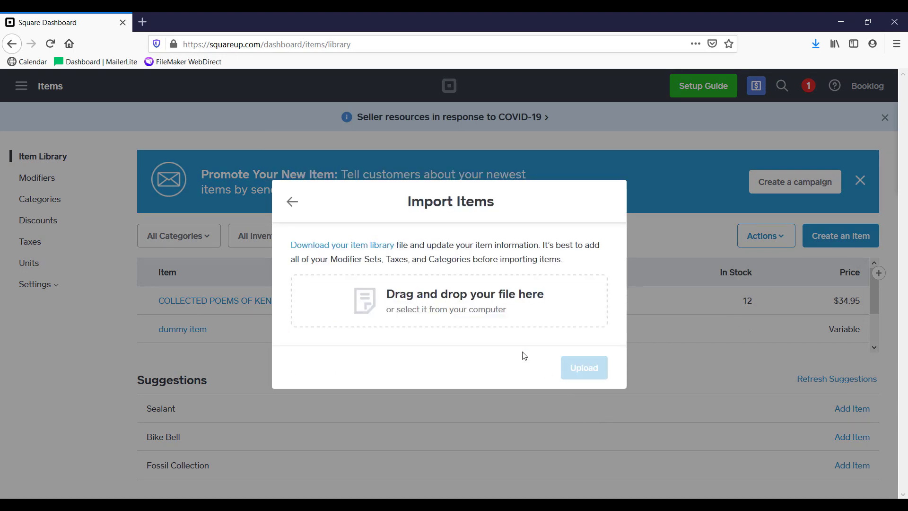
pyautogui.click(491, 310)
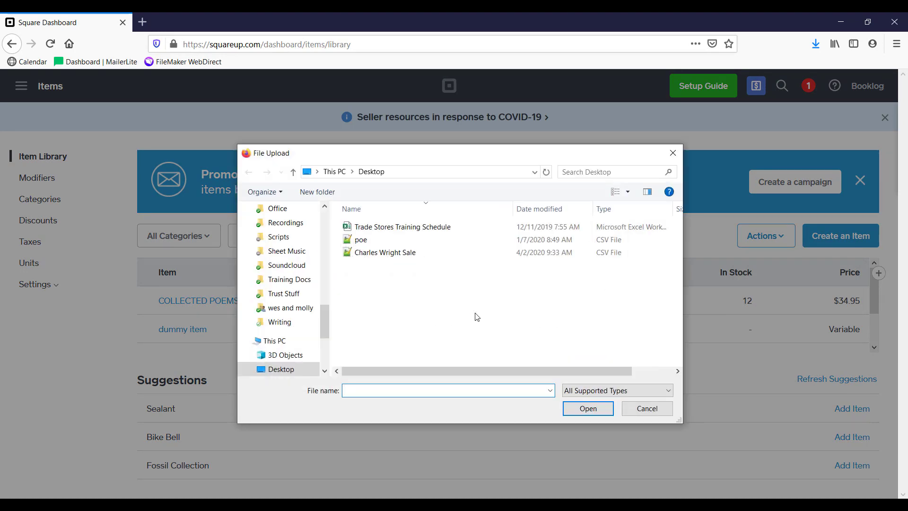
pyautogui.click(384, 252)
pyautogui.click(585, 409)
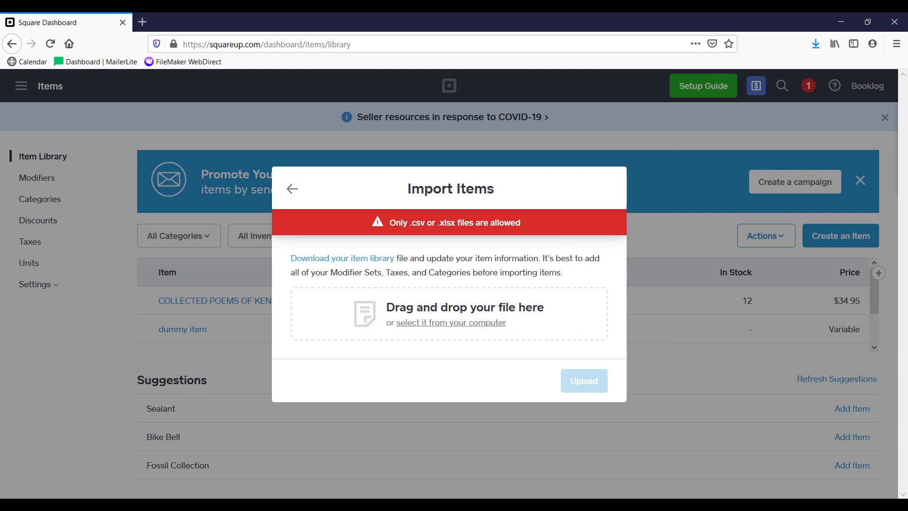
# Open the Desktop folder in File Explorer and turn on the display of file name extensions
pyautogui.press('super+e')
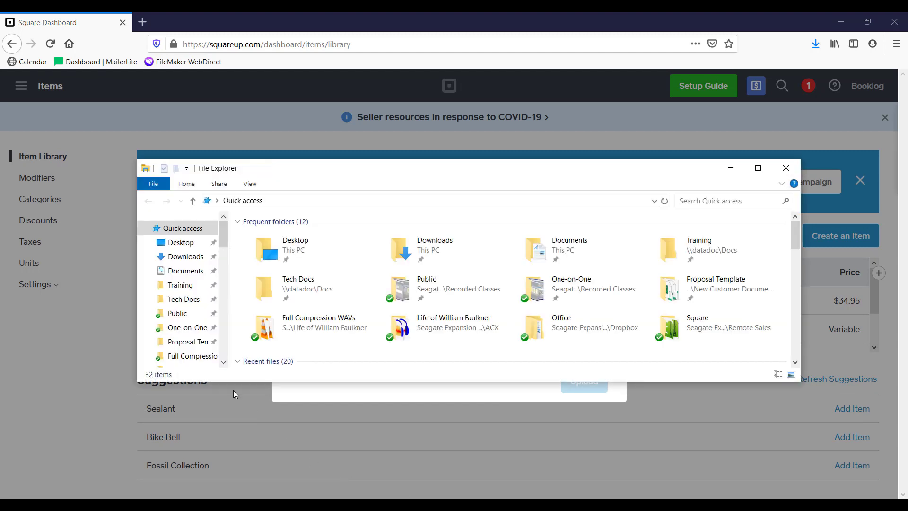
pyautogui.click(182, 242)
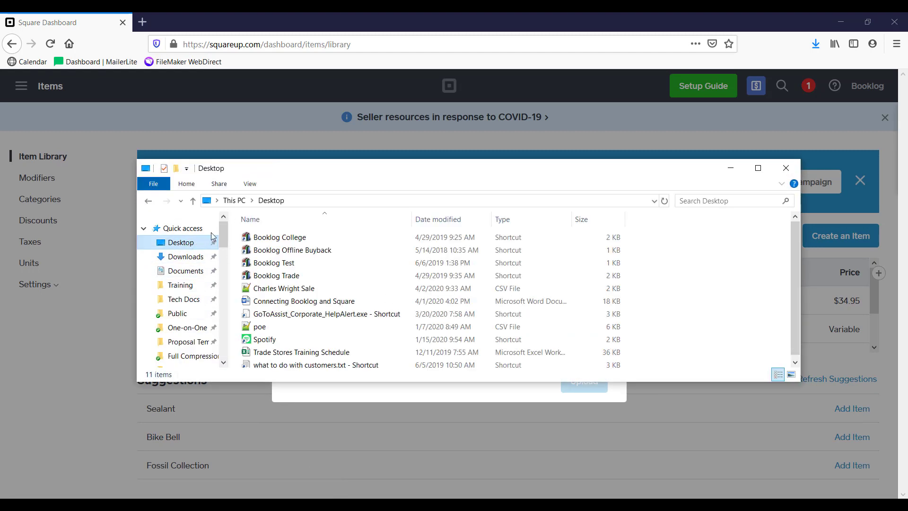
pyautogui.click(250, 184)
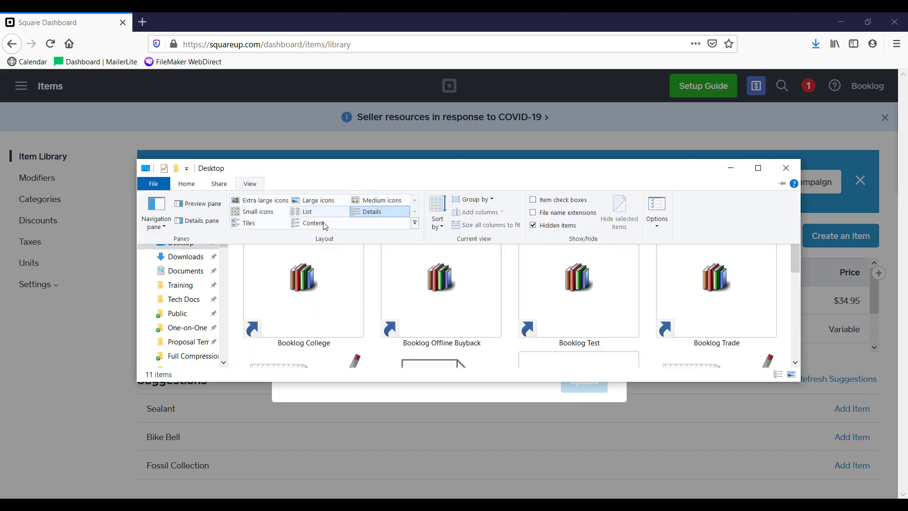
pyautogui.click(535, 212)
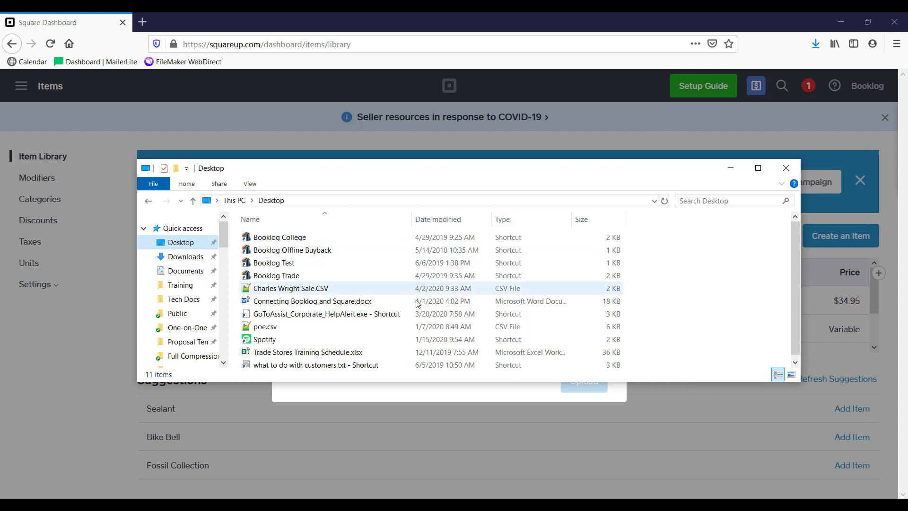
pyautogui.click(348, 288)
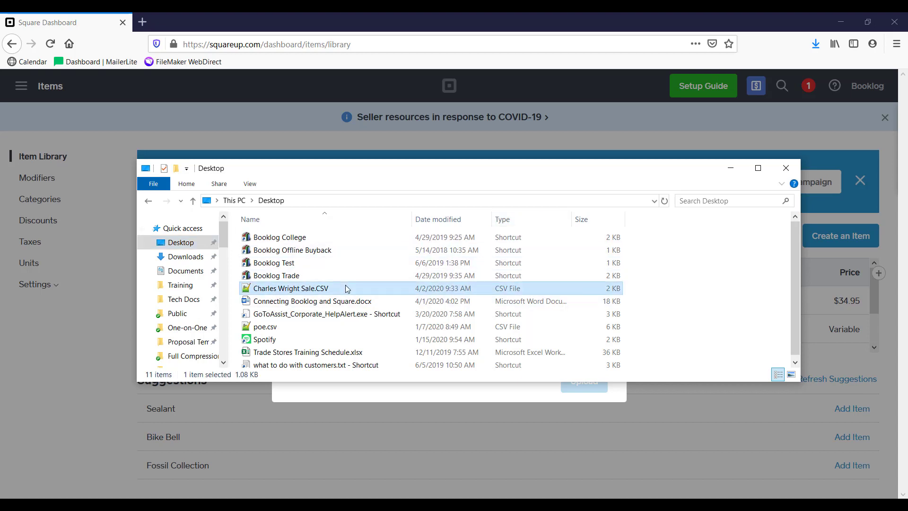
pyautogui.rightClick(347, 288)
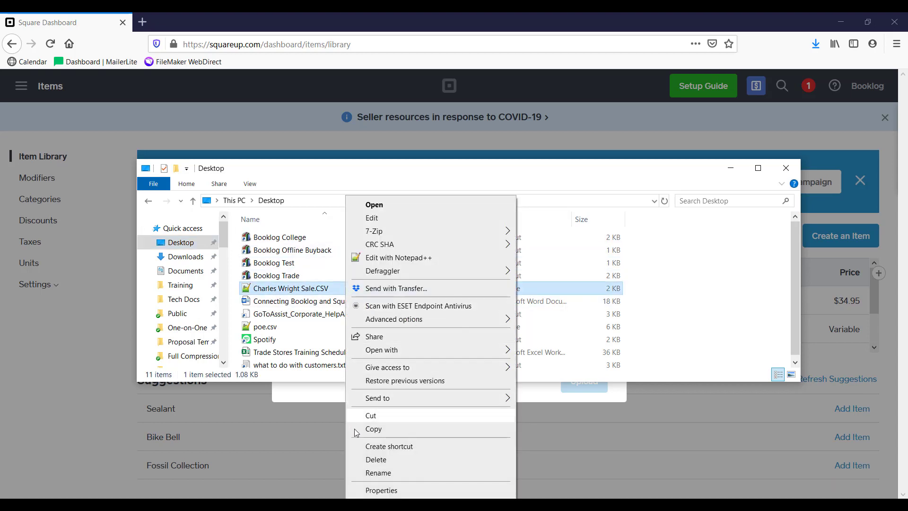
pyautogui.click(362, 472)
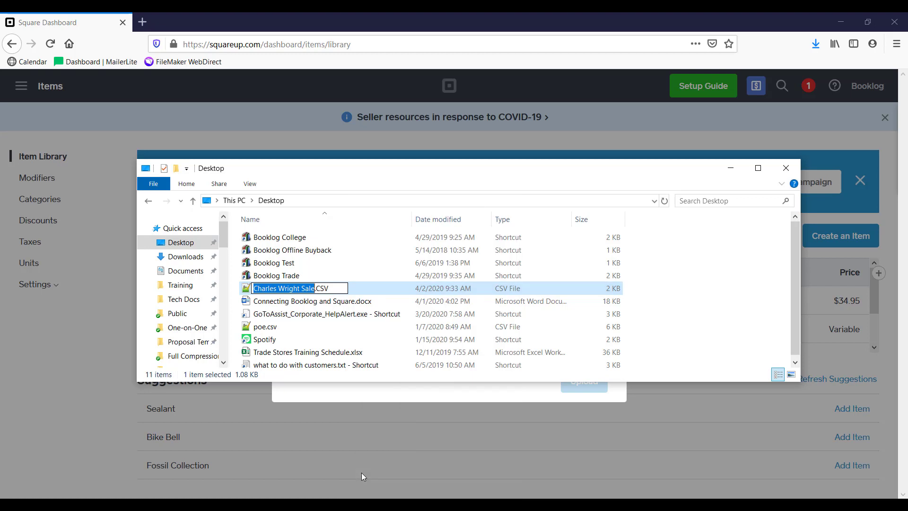
pyautogui.click(335, 290)
pyautogui.press('BackSpace')
pyautogui.press('BackSpace')
pyautogui.press('BackSpace')
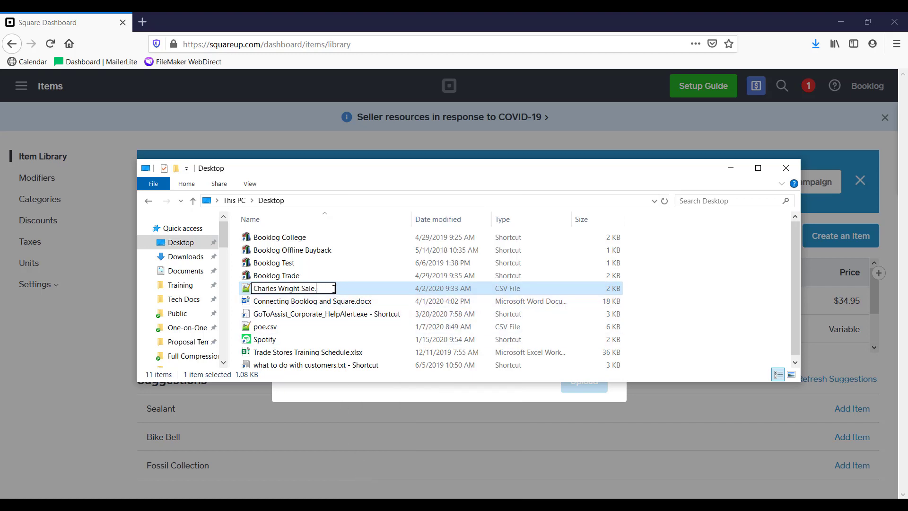
pyautogui.write('csv')
pyautogui.press('Return')
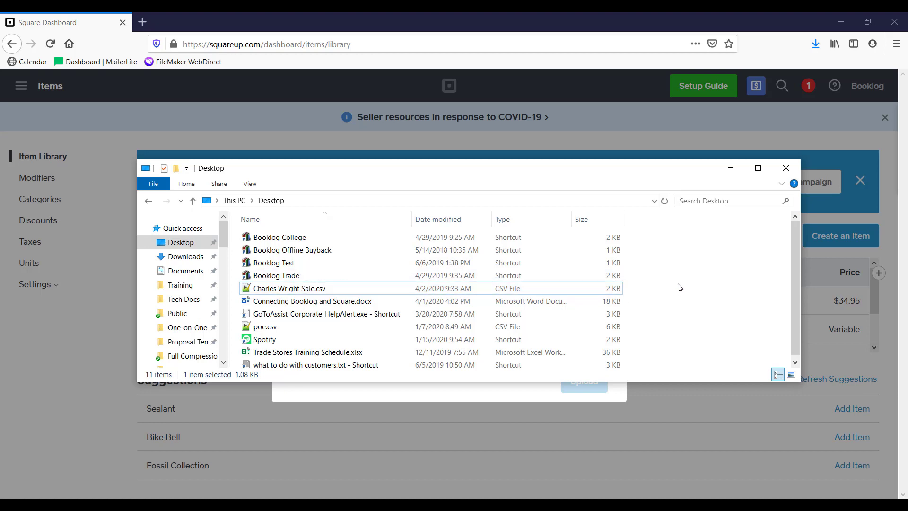
pyautogui.click(786, 170)
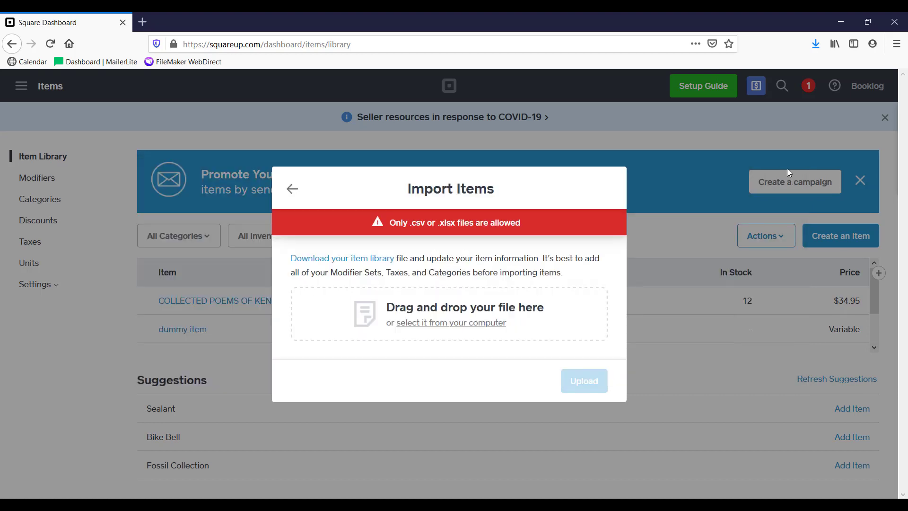
pyautogui.click(476, 326)
pyautogui.click(412, 254)
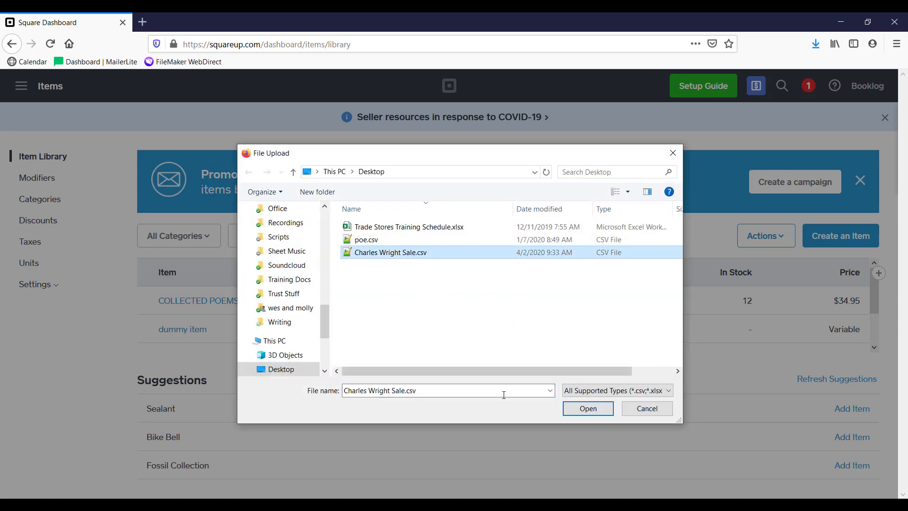
pyautogui.click(590, 413)
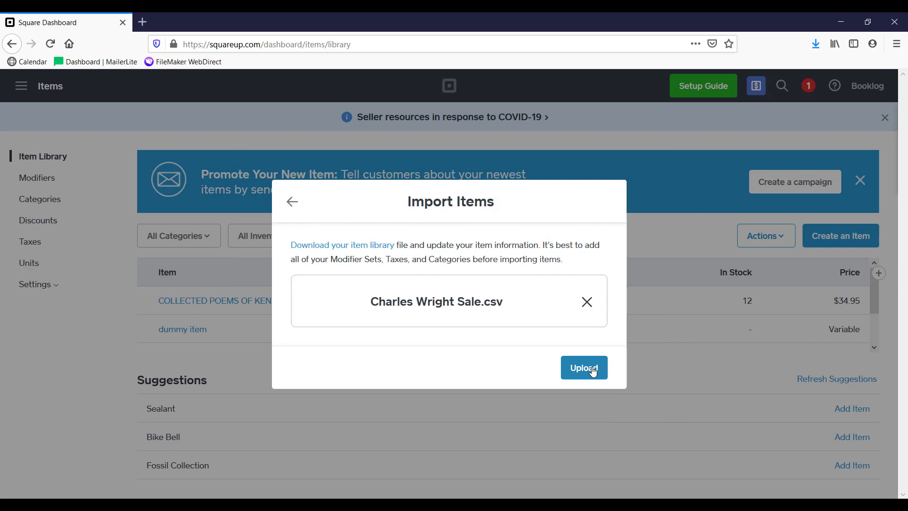
pyautogui.click(585, 368)
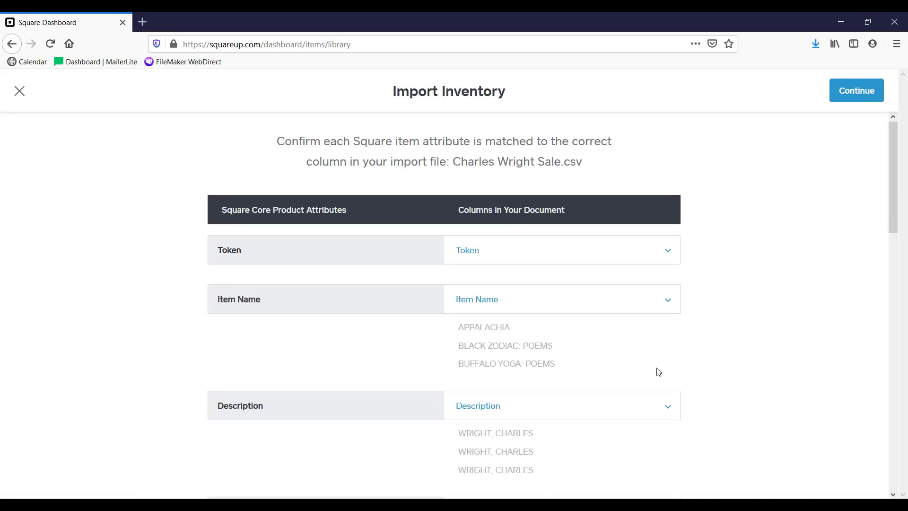
# Check that each Square attribute matches its file column, and import the file to replace the item library
pyautogui.scroll(-5, 686, 354)
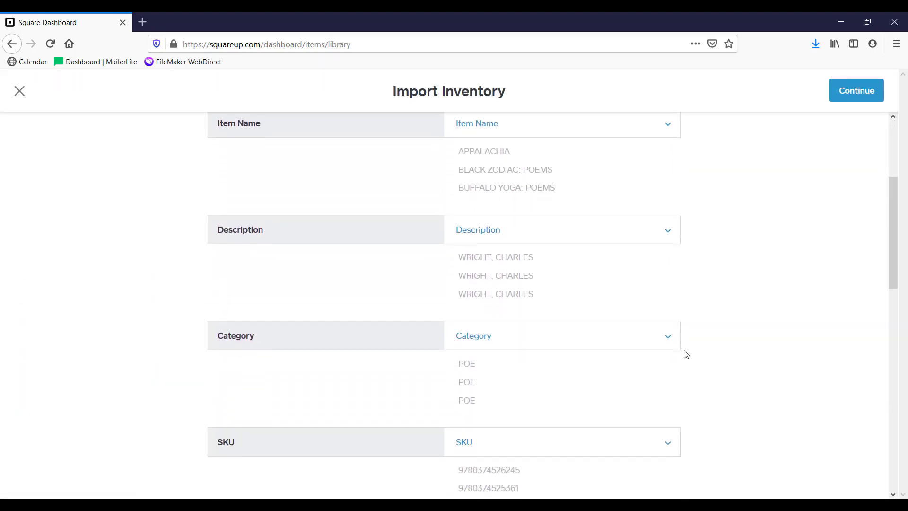
pyautogui.scroll(-5, 685, 354)
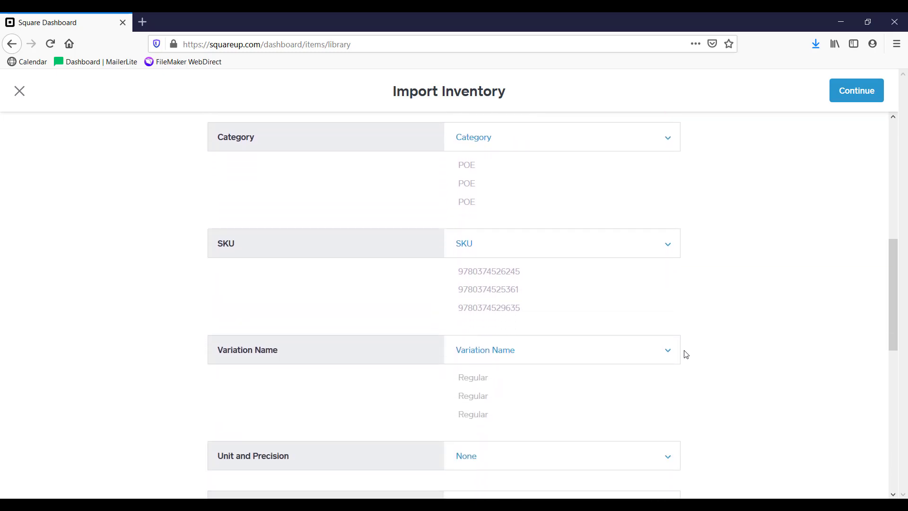
pyautogui.scroll(-5, 685, 354)
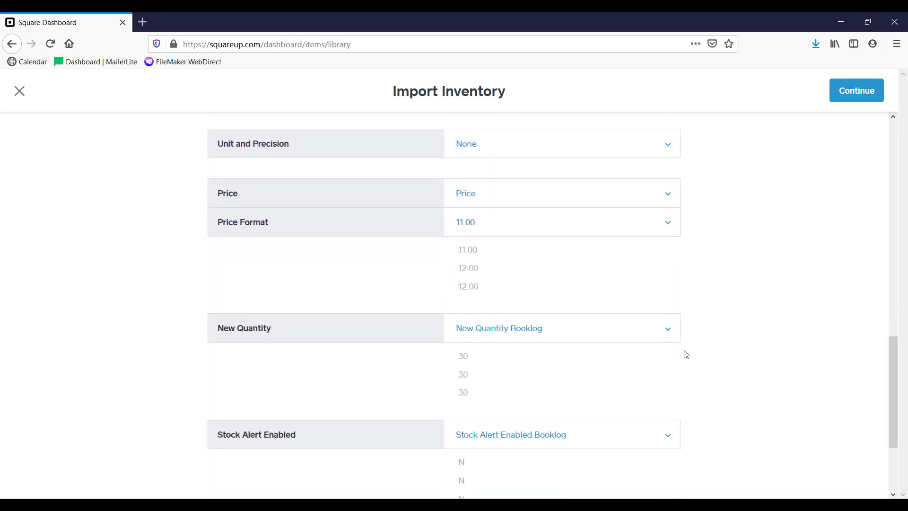
pyautogui.scroll(-2, 686, 354)
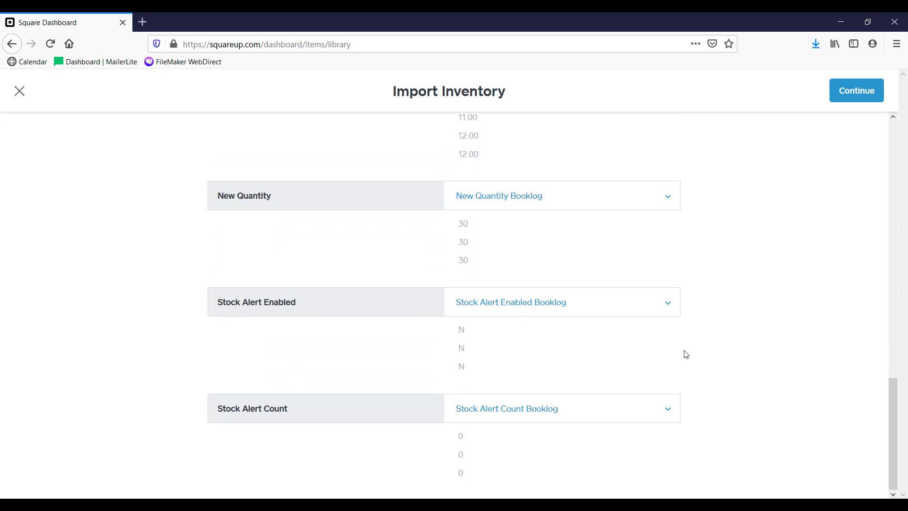
pyautogui.click(866, 92)
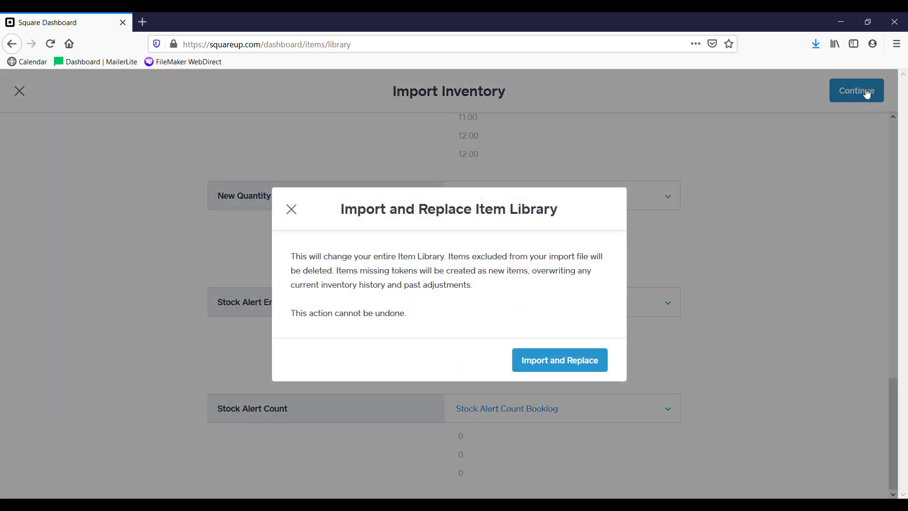
pyautogui.click(583, 362)
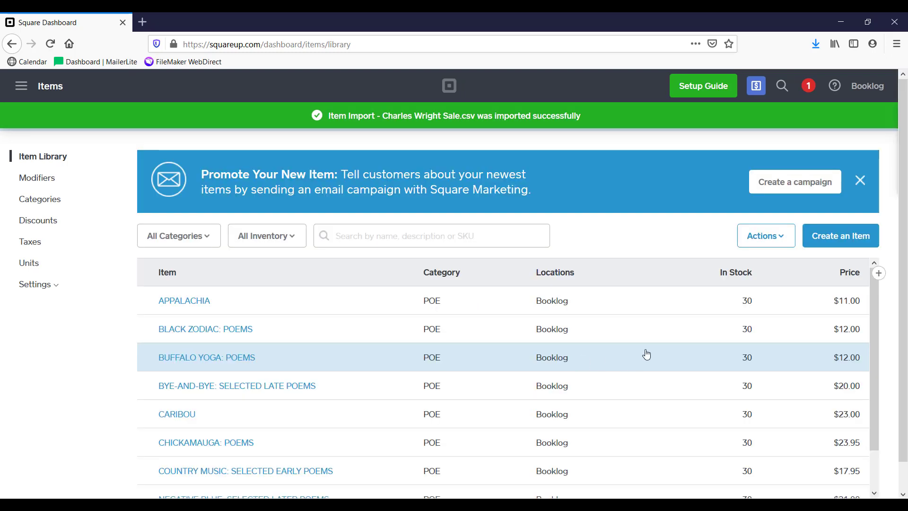
pyautogui.scroll(-2, 648, 353)
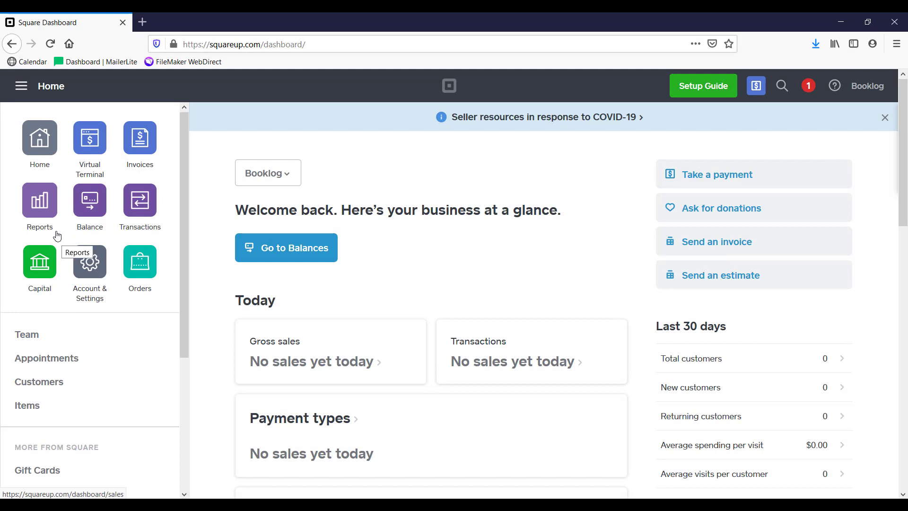
# Open the Item Sales report for 04/01/2020 in the Square dashboard and export it as a Detail CSV
pyautogui.click(45, 204)
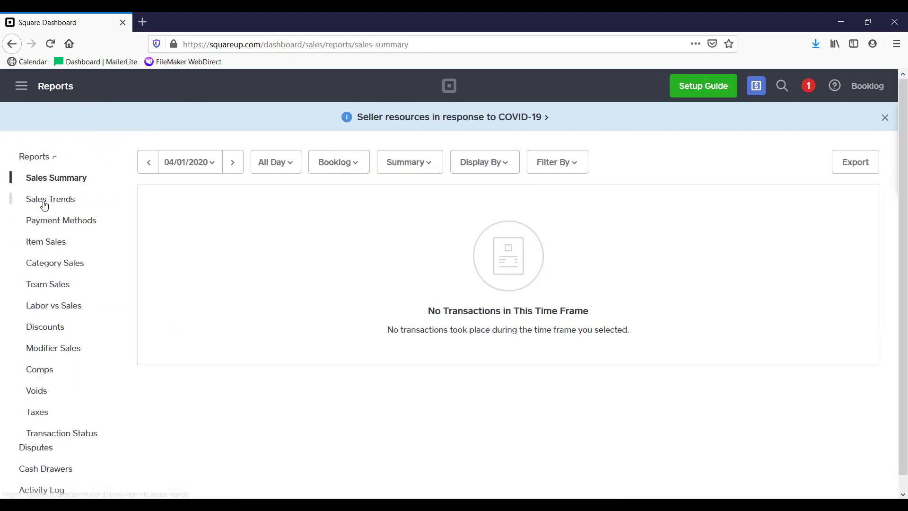
pyautogui.click(57, 248)
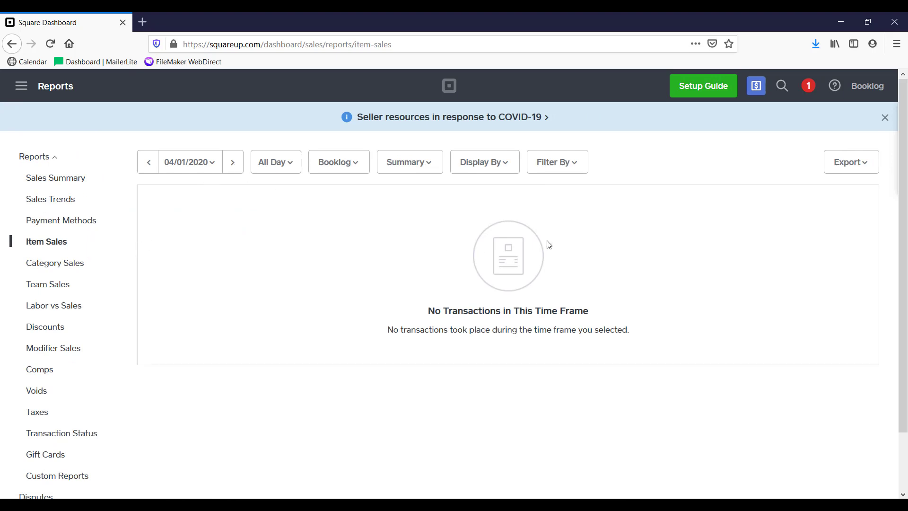
pyautogui.click(847, 162)
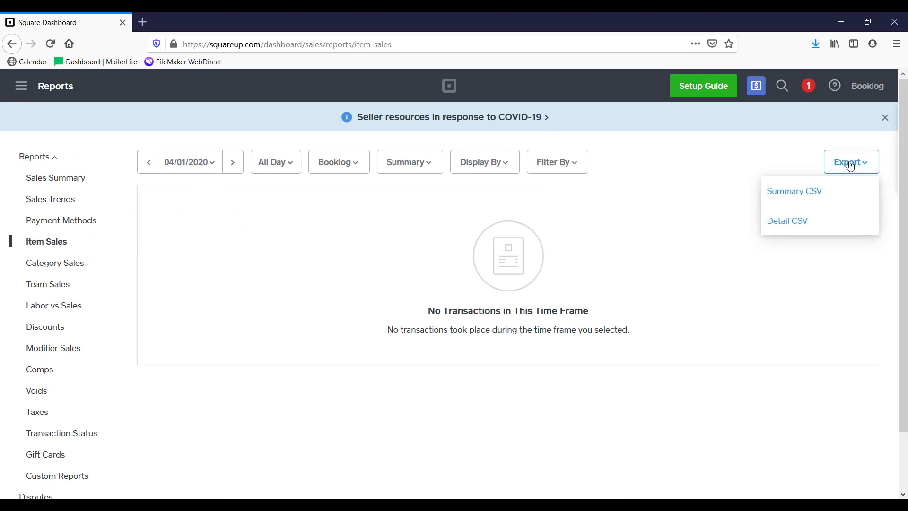
pyautogui.click(831, 228)
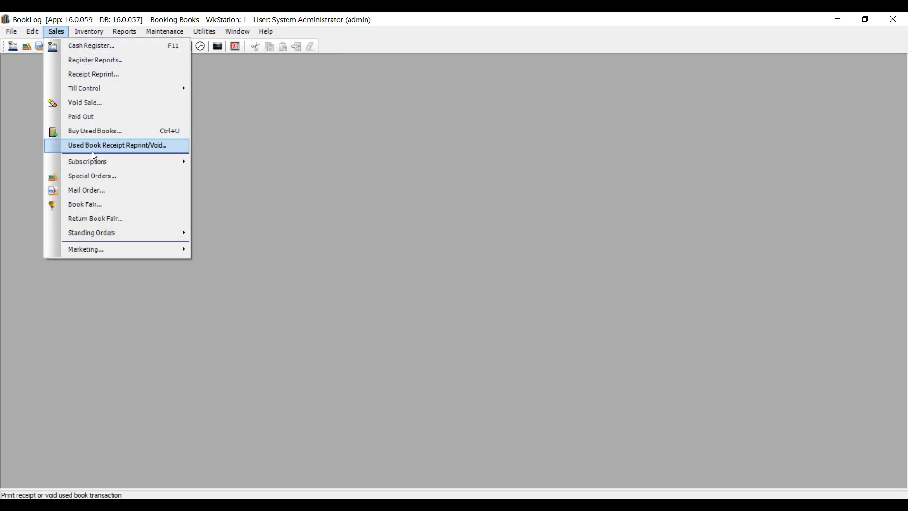
pyautogui.click(128, 218)
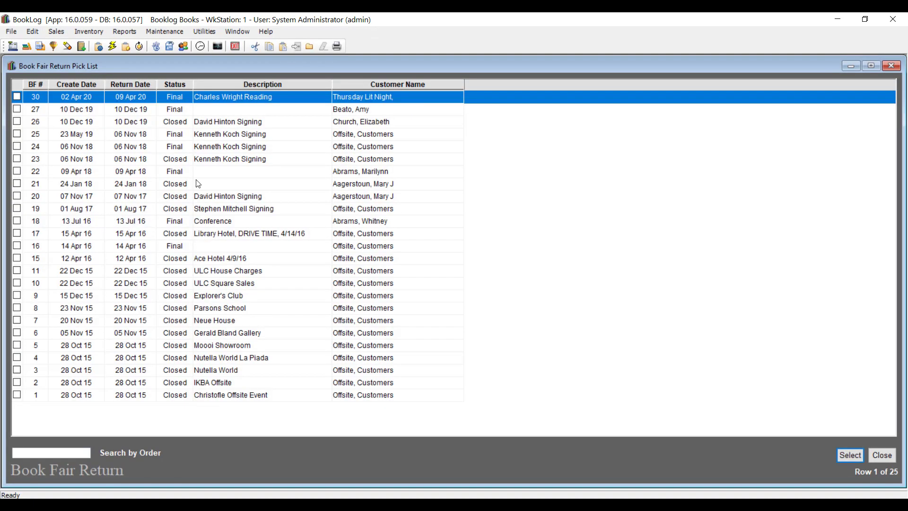
pyautogui.doubleClick(292, 102)
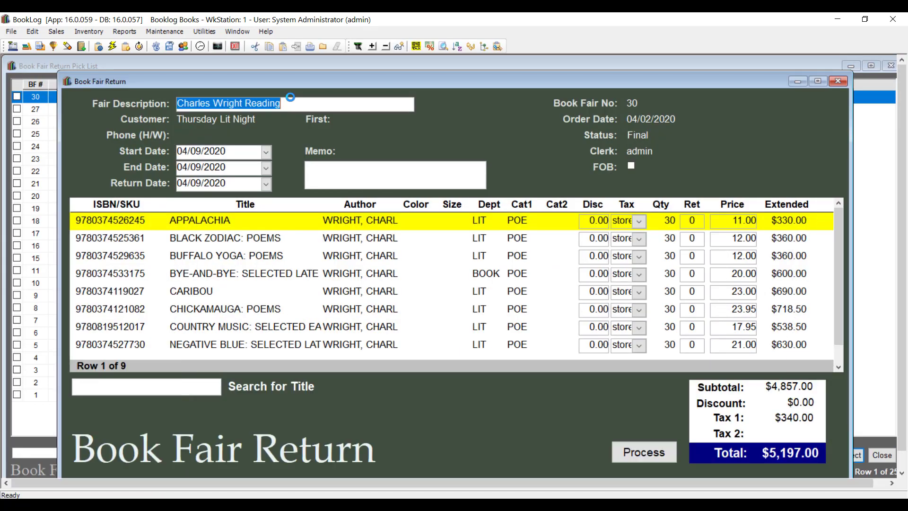
pyautogui.click(32, 31)
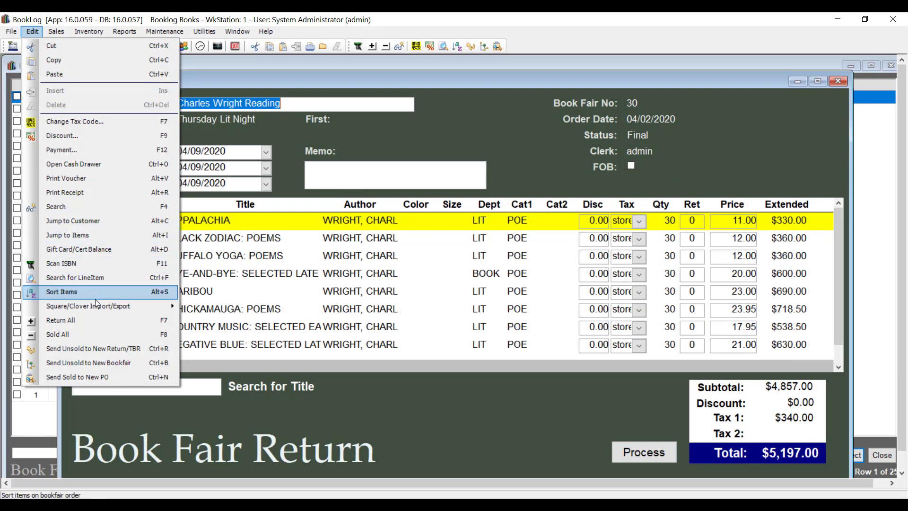
pyautogui.moveTo(149, 305)
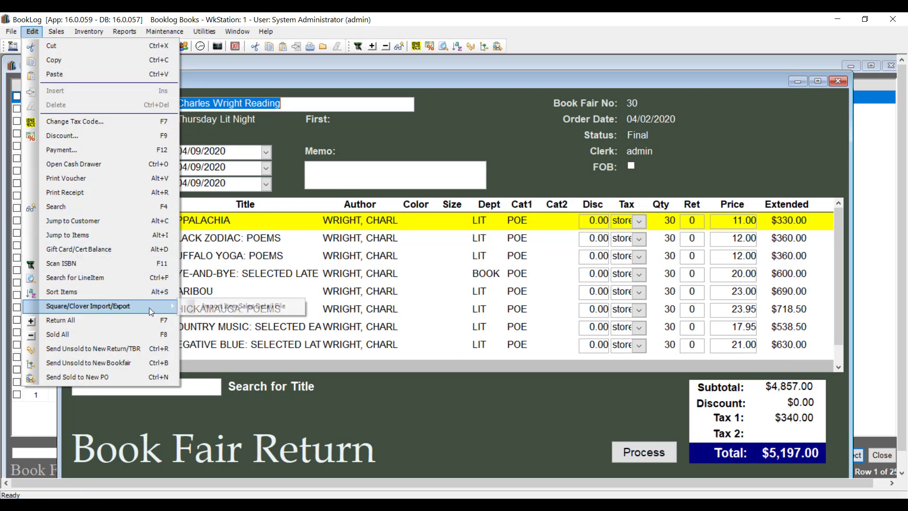
pyautogui.click(234, 308)
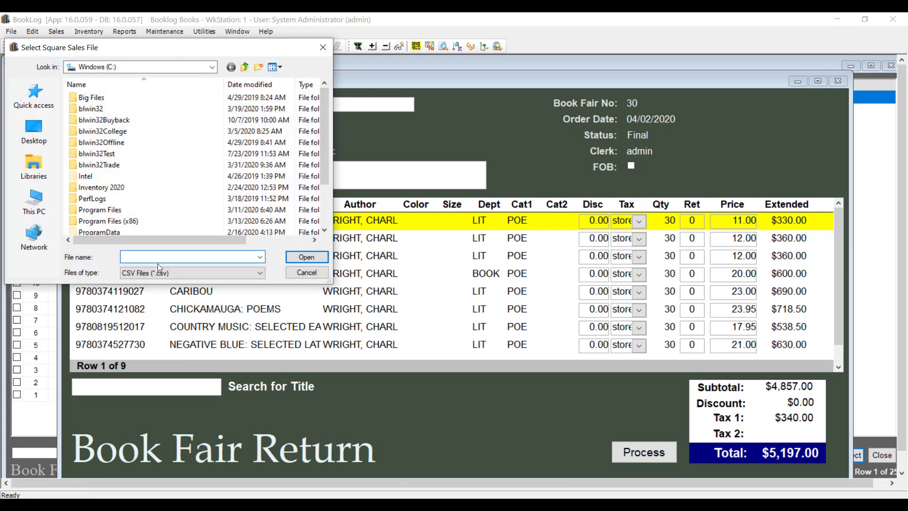
pyautogui.click(52, 106)
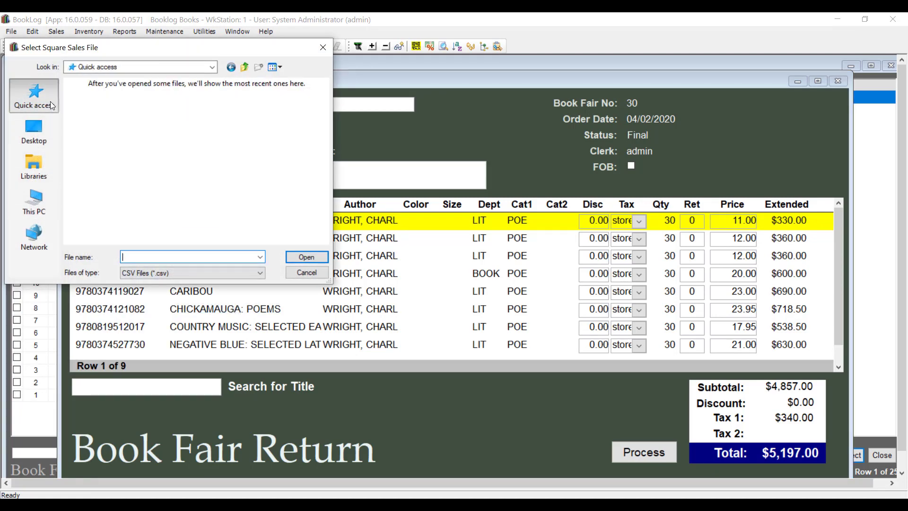
pyautogui.doubleClick(103, 127)
pyautogui.click(124, 110)
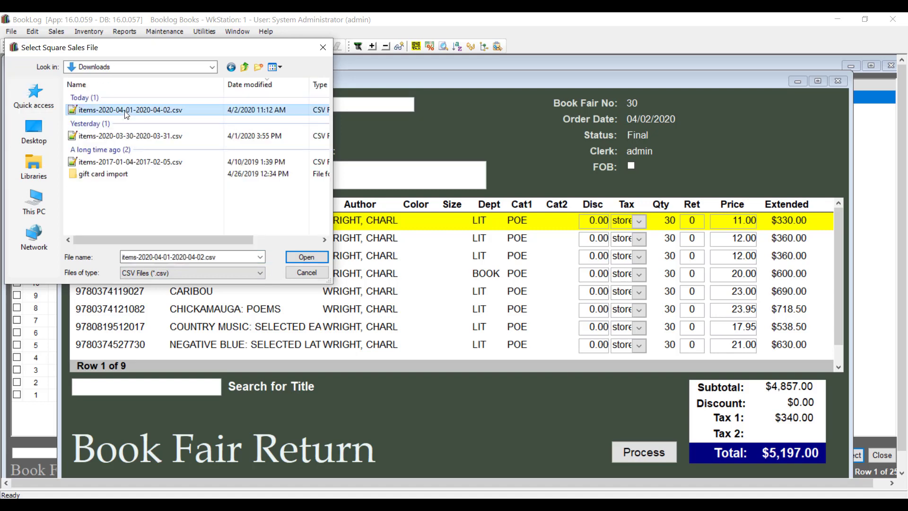
pyautogui.click(295, 256)
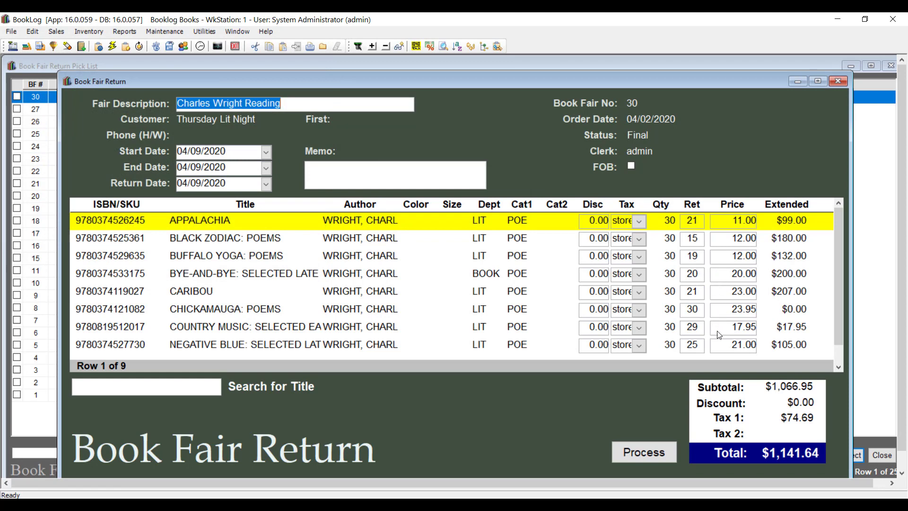
# Process the return by closing the book fair with payment, enter $139.00 as cash, and select Square Credit Card for the remaining payment
pyautogui.click(663, 451)
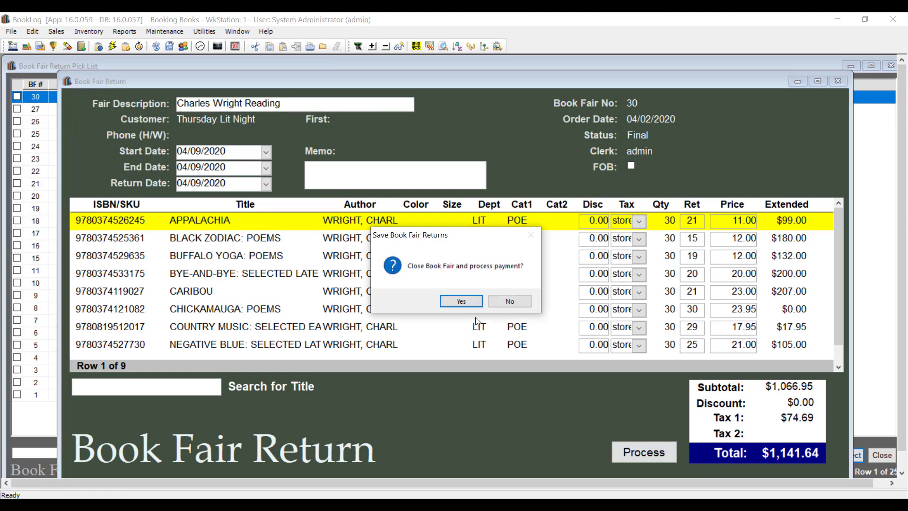
pyautogui.click(472, 303)
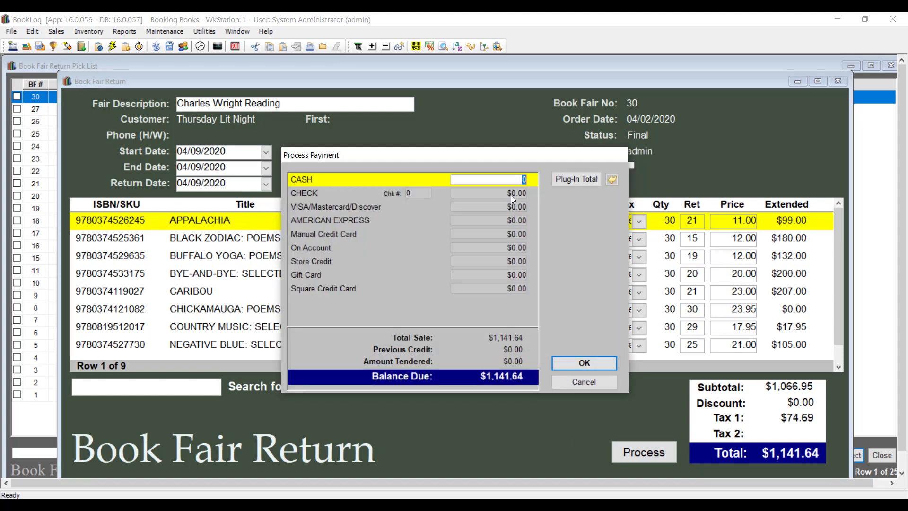
pyautogui.write('139.00')
pyautogui.click(520, 207)
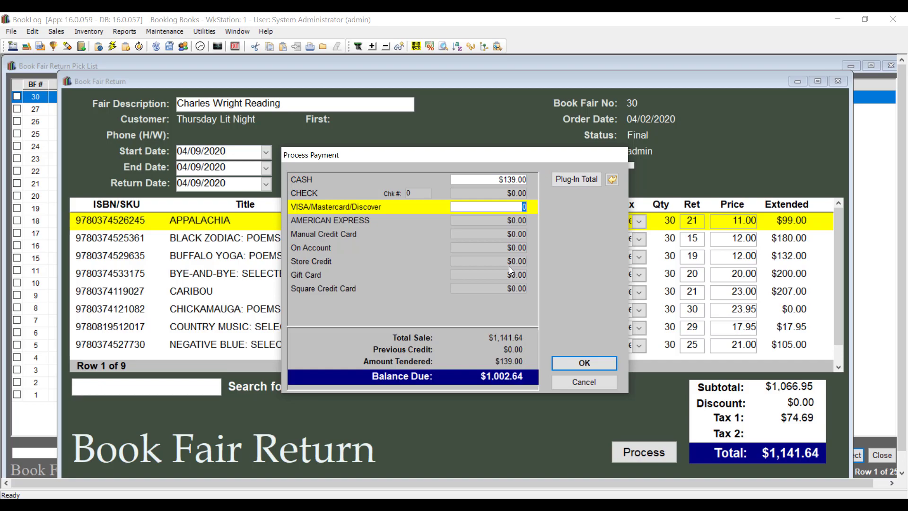
pyautogui.click(497, 289)
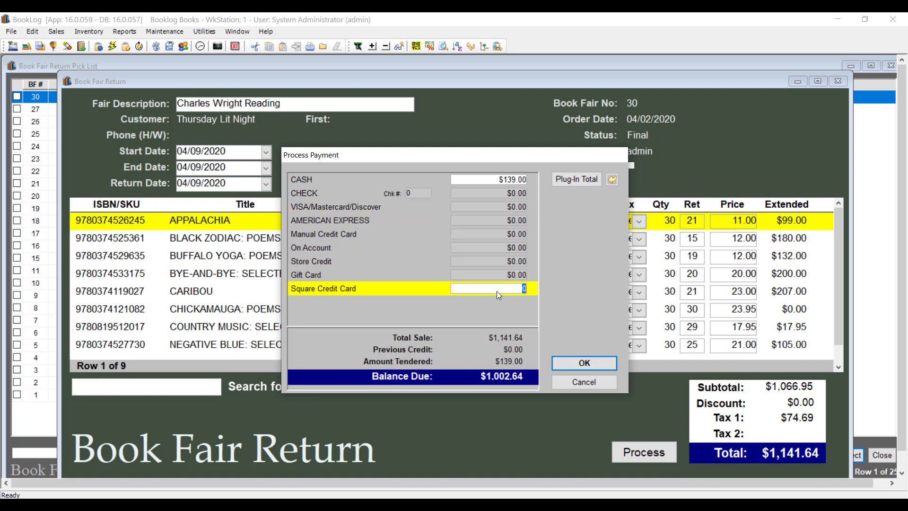